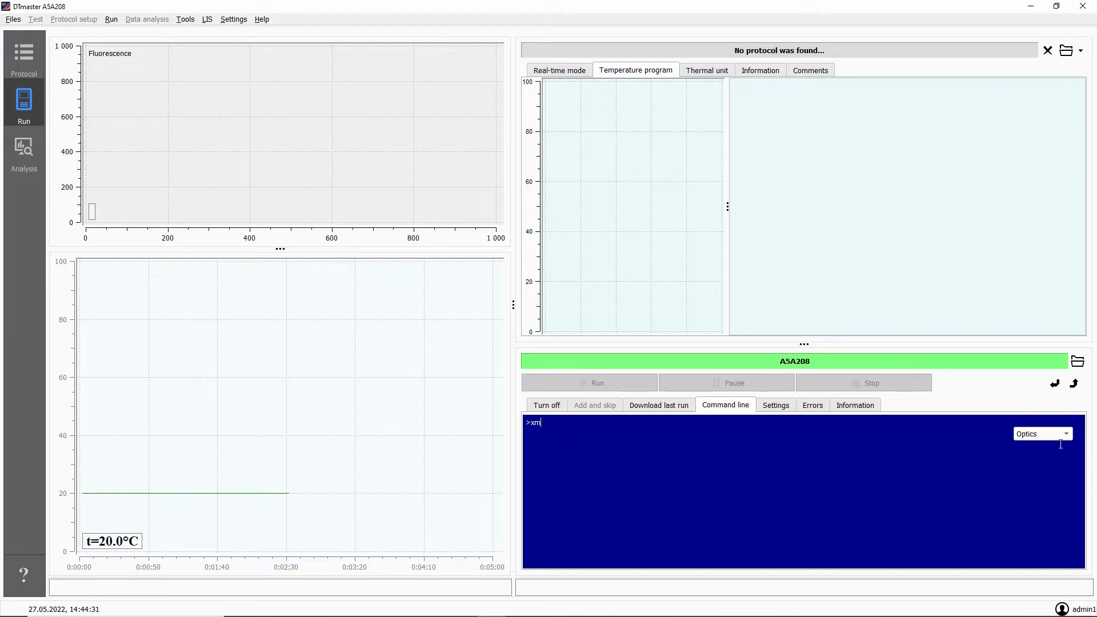
Set the device command line's category to Temperature and run the xm command.
{"action": "left_click", "coordinate": [1064, 435]}
{"action": "left_click", "coordinate": [1055, 449]}
{"action": "key", "text": "Return"}
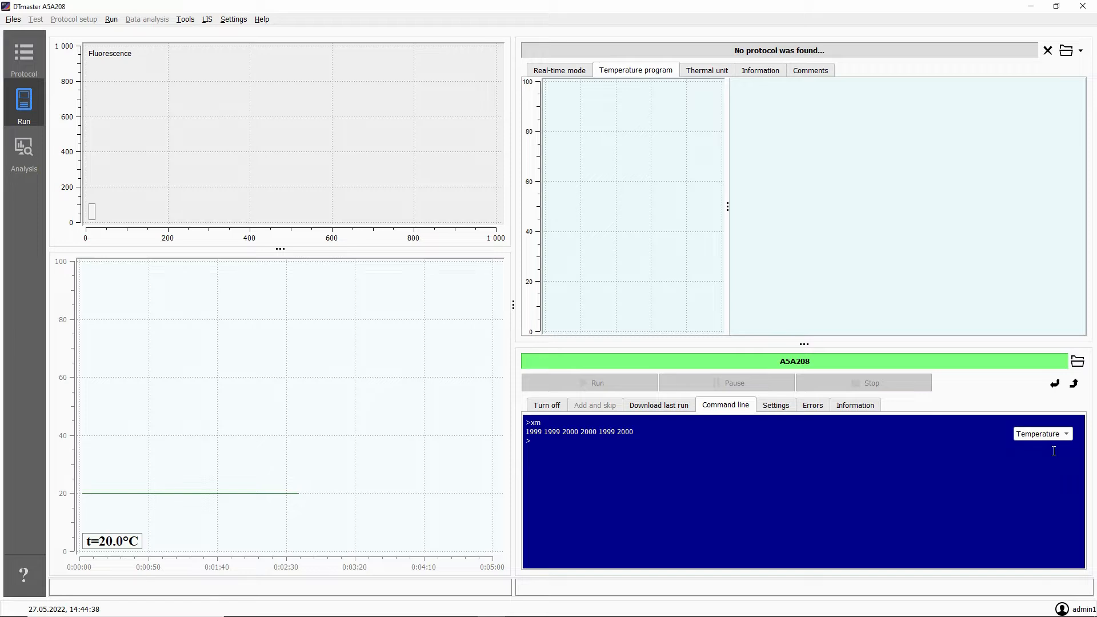
Run setup_1.1.0.30_20220314.exe from USB Drive (E:) and proceed past the welcome page of the DTmaster setup wizard.
{"action": "left_click", "coordinate": [35, 143]}
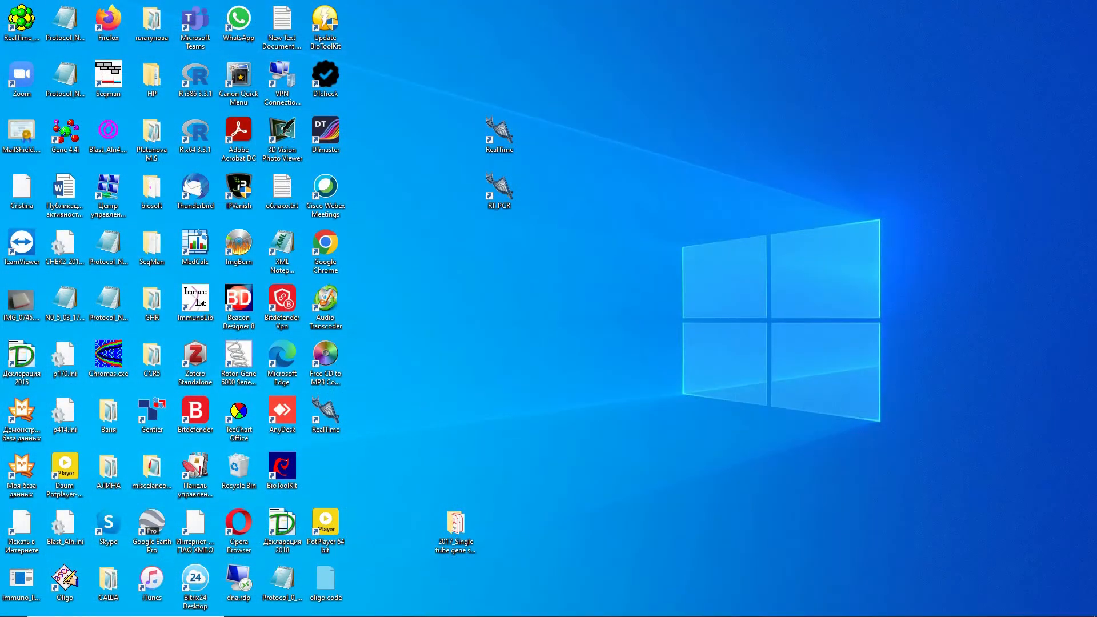
{"action": "left_click", "coordinate": [240, 607]}
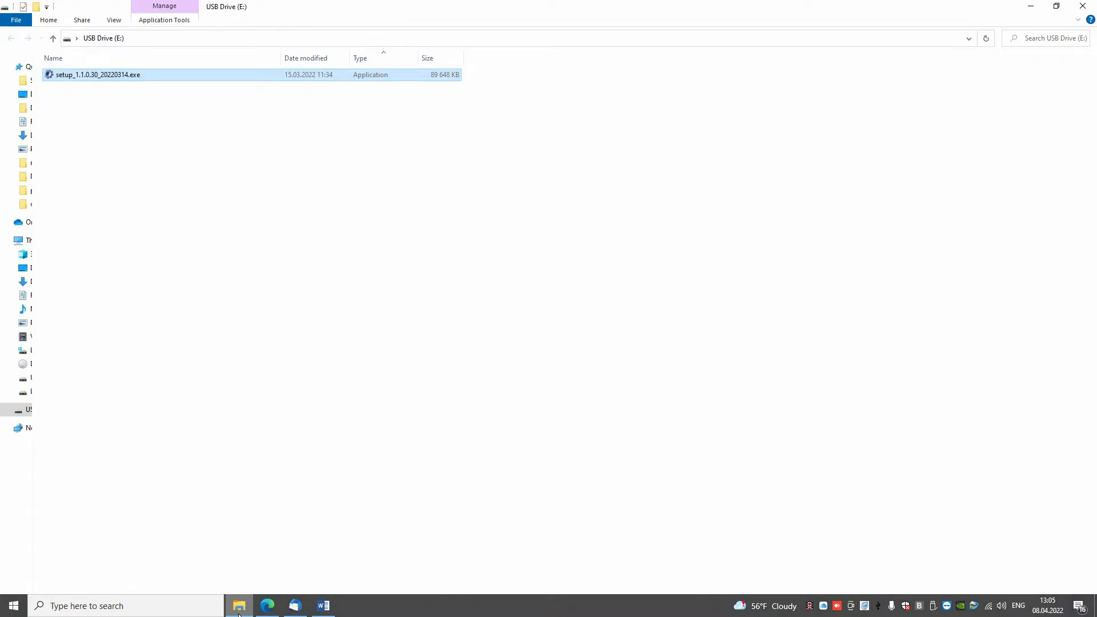
{"action": "double_click", "coordinate": [135, 75]}
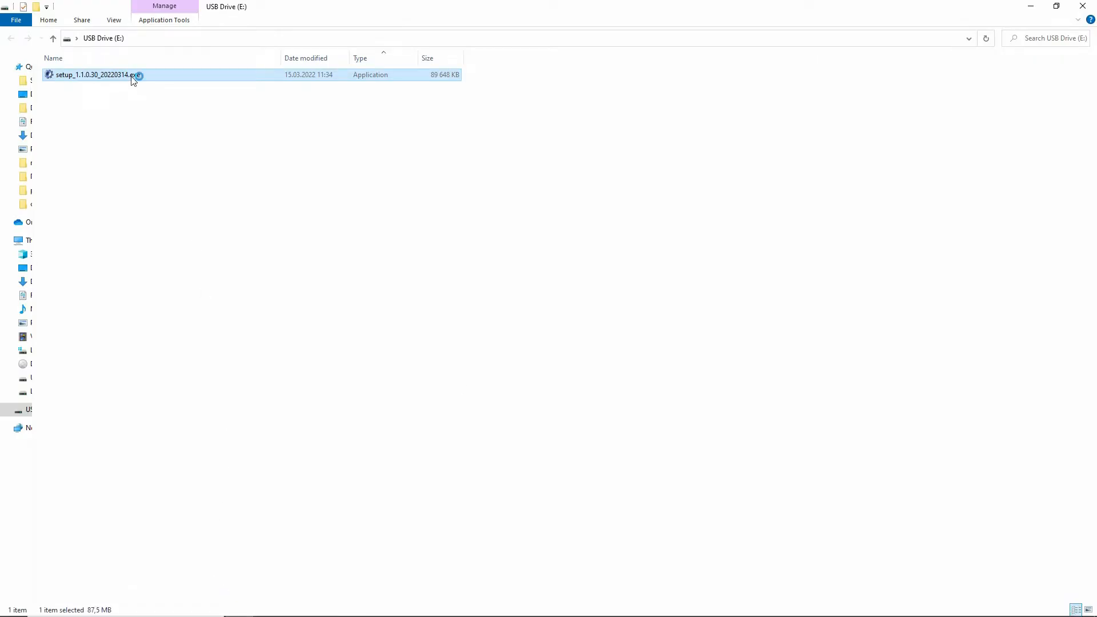
{"action": "left_click", "coordinate": [552, 341]}
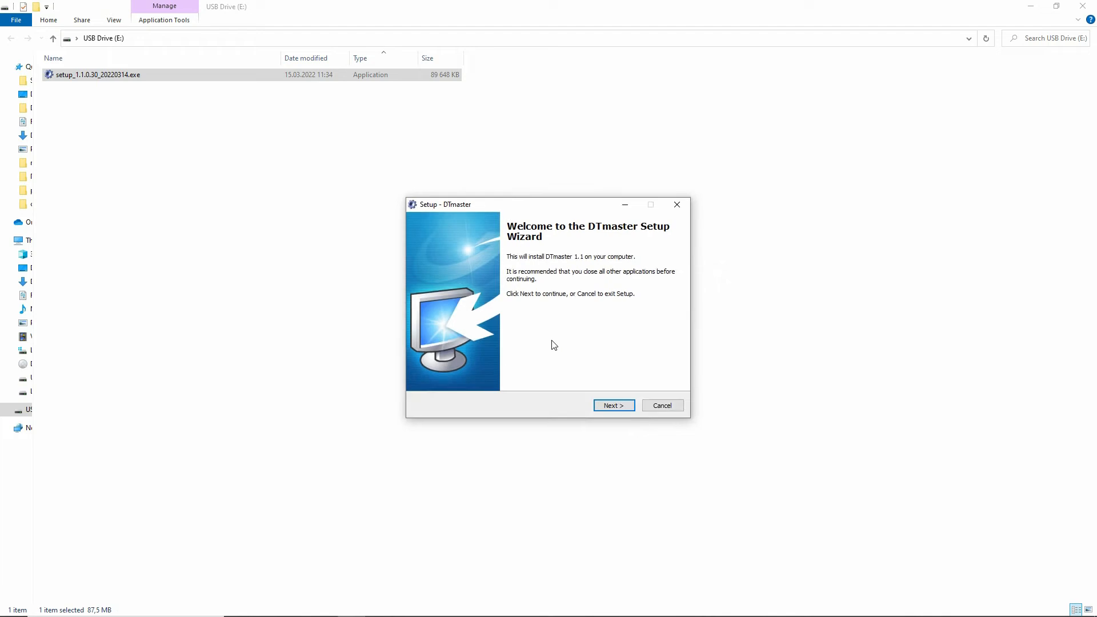
{"action": "left_click", "coordinate": [609, 407]}
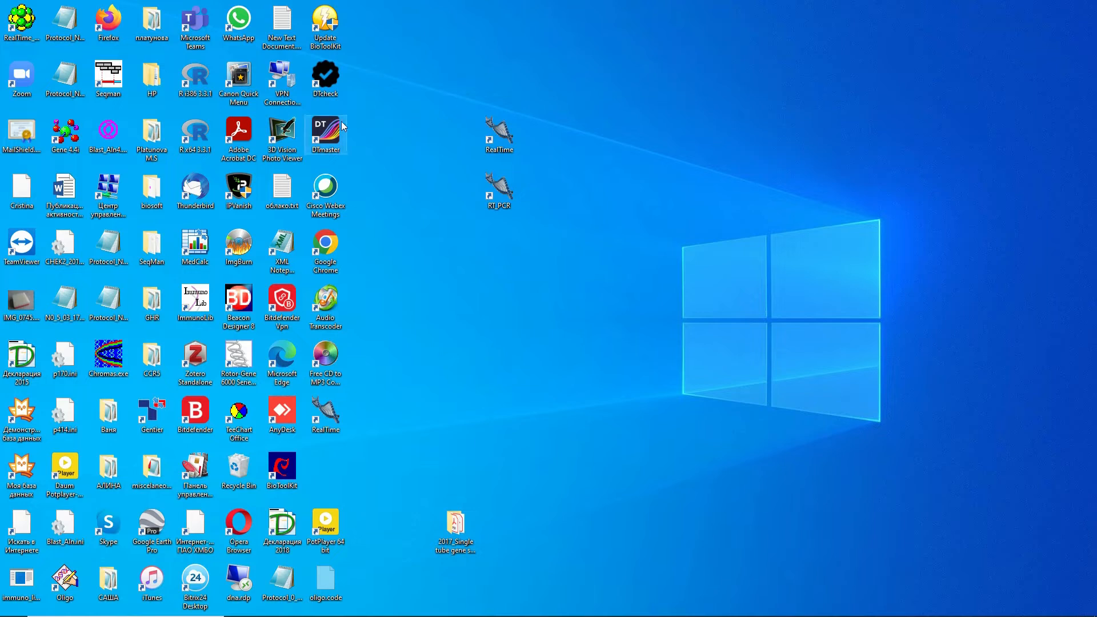
Launch DTmaster and log in to the admin1 account with its password.
{"action": "left_click", "coordinate": [327, 133]}
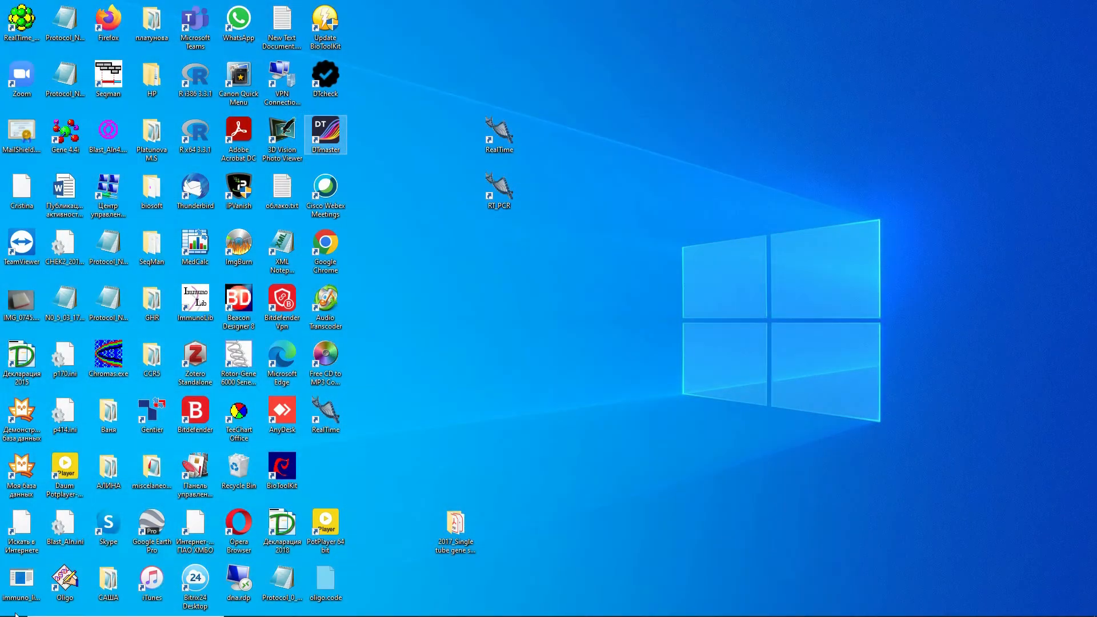
{"action": "left_click", "coordinate": [9, 611]}
{"action": "left_click", "coordinate": [10, 611]}
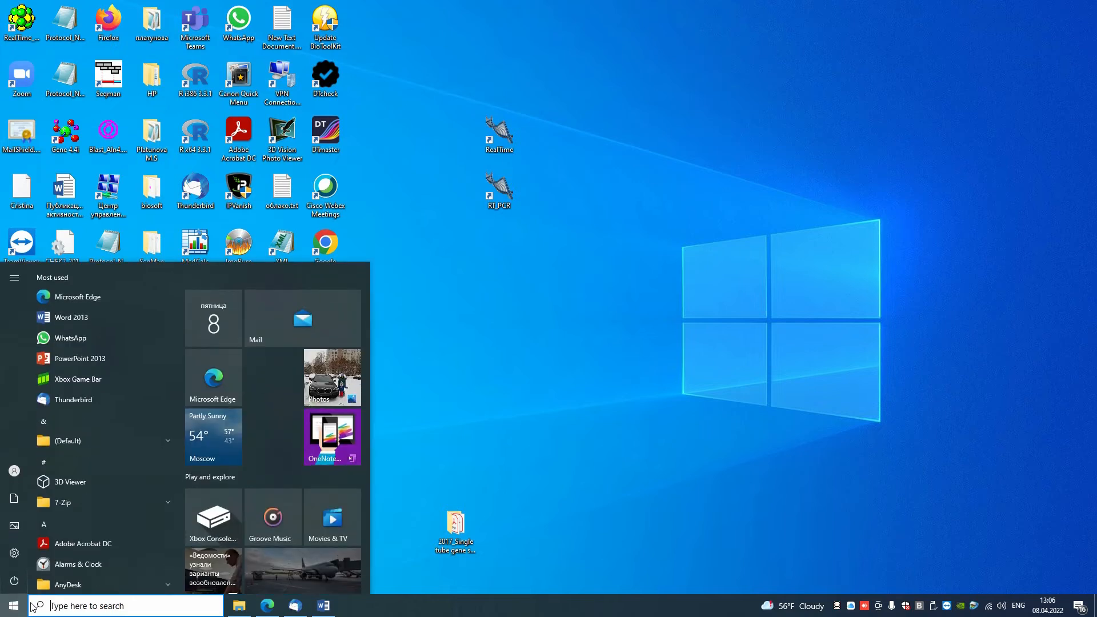
{"action": "left_click", "coordinate": [36, 607]}
{"action": "left_click", "coordinate": [95, 423]}
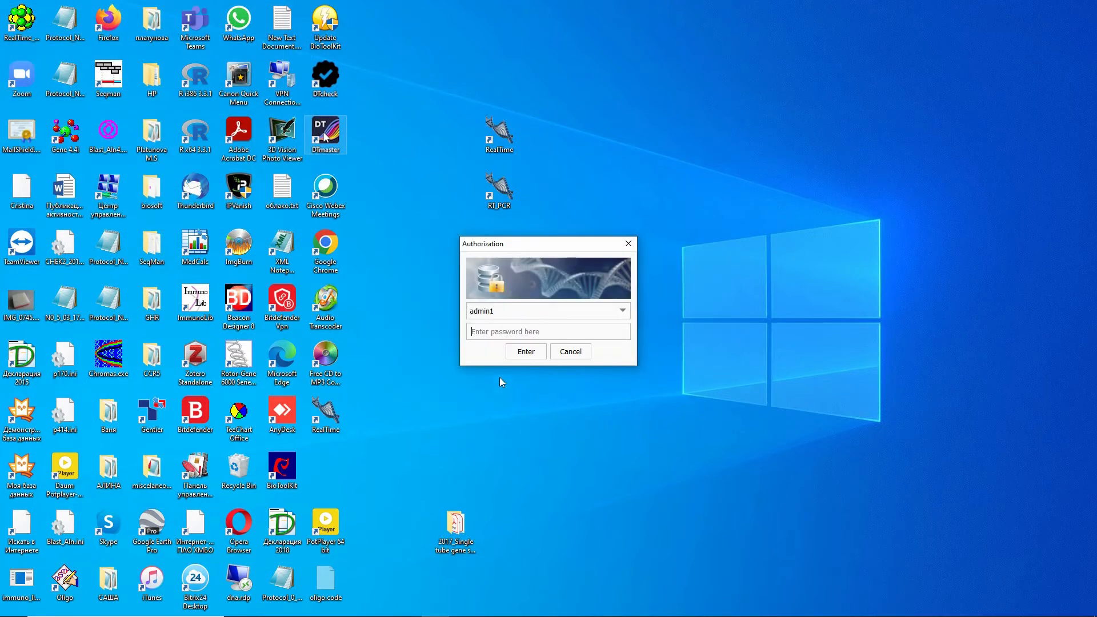
{"action": "type", "text": "***"}
{"action": "left_click", "coordinate": [526, 353]}
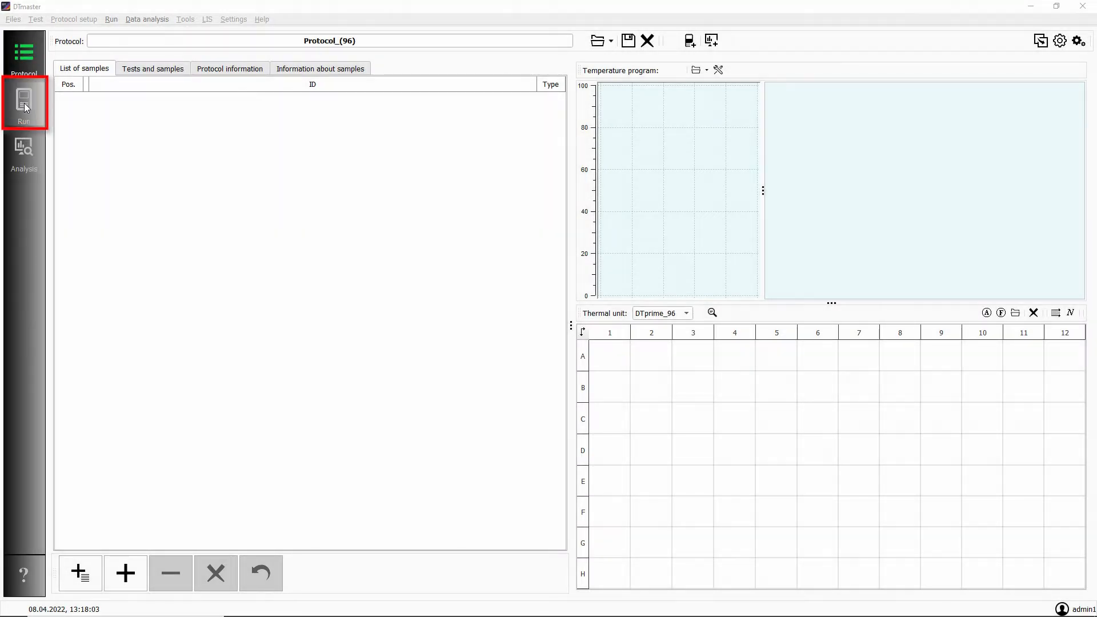
Look through the Run, Analysis and Protocol modules to examine their layouts, ending in the Protocol module.
{"action": "left_click", "coordinate": [23, 105]}
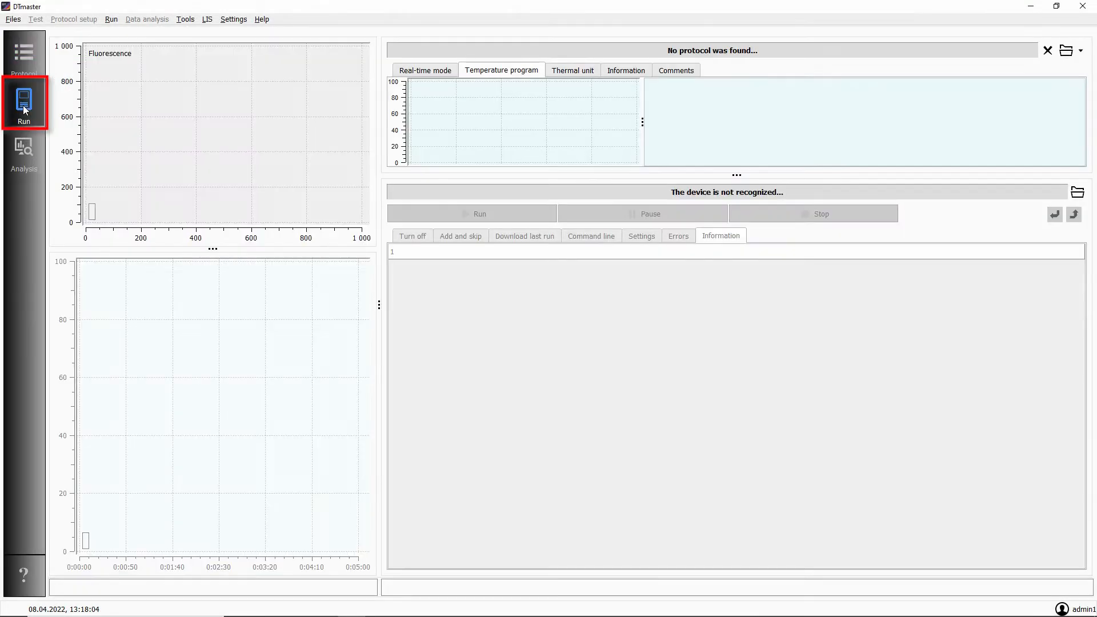
{"action": "left_click", "coordinate": [25, 153]}
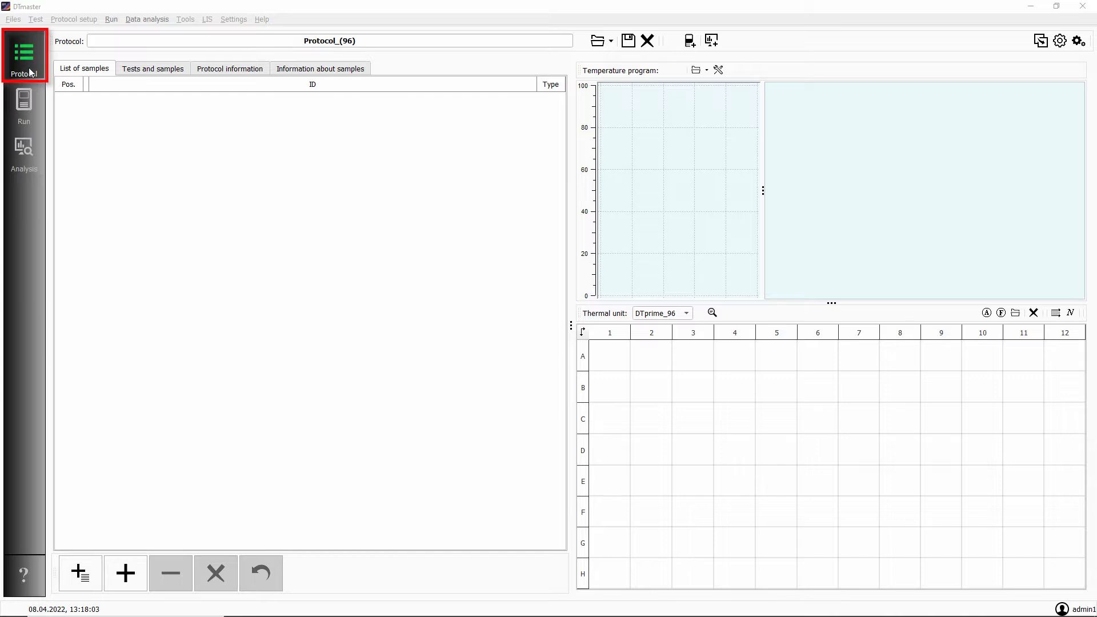
{"action": "left_click", "coordinate": [23, 107]}
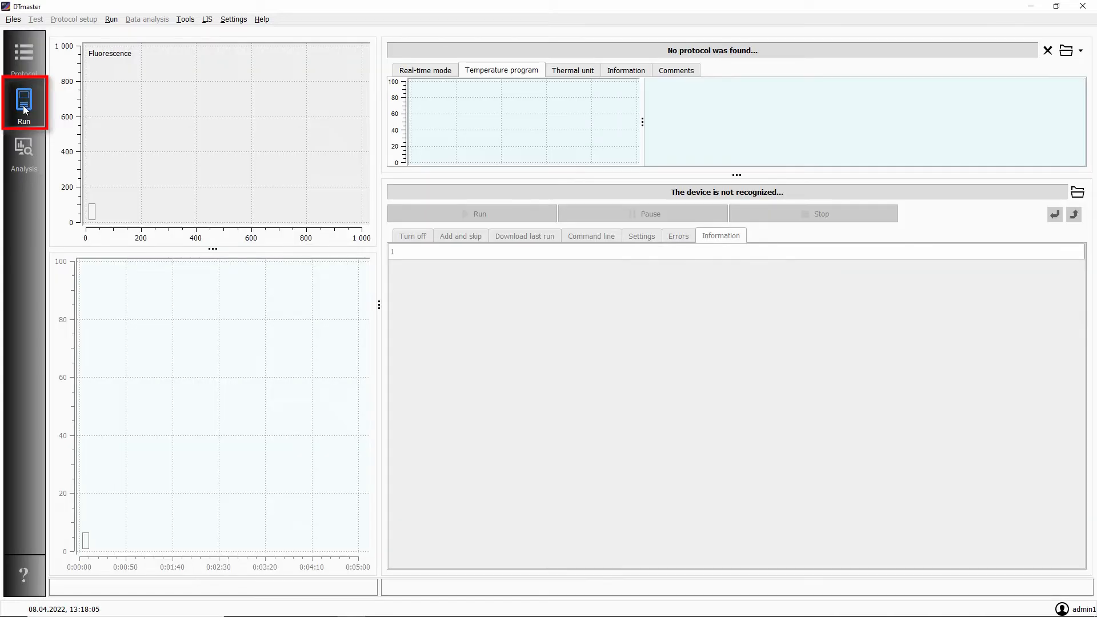
{"action": "left_click", "coordinate": [27, 155]}
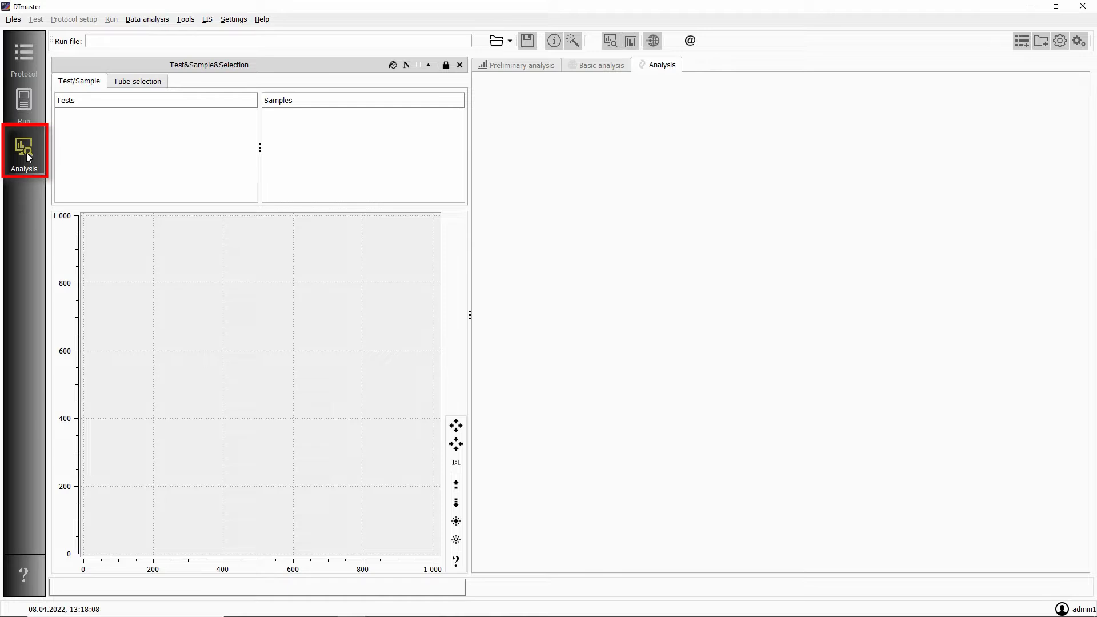
{"action": "left_click", "coordinate": [26, 63]}
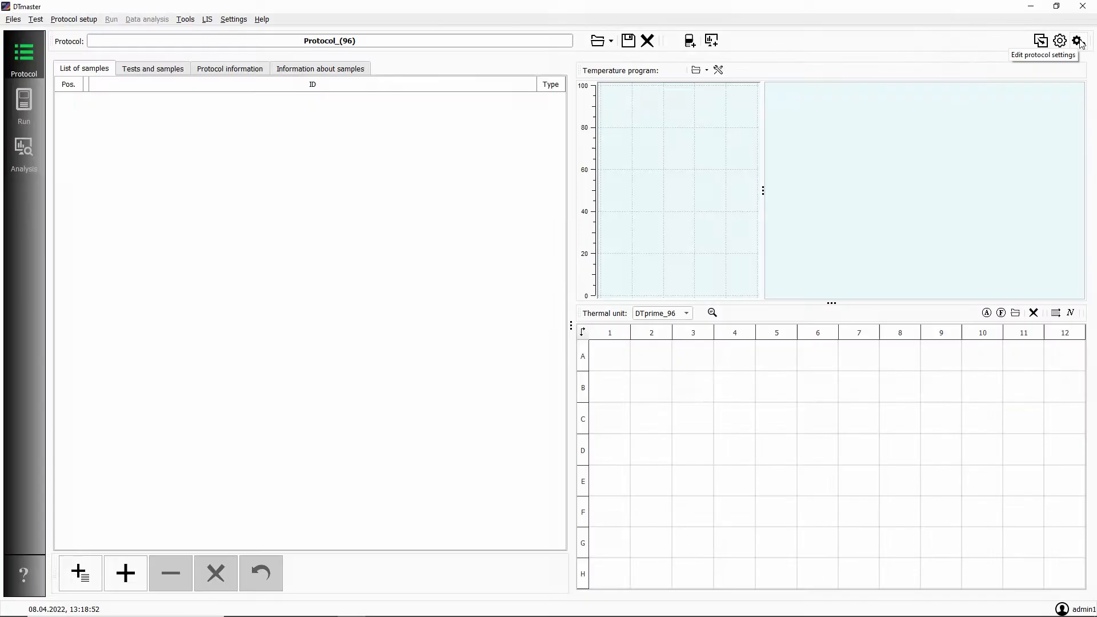
{"action": "left_click", "coordinate": [23, 104]}
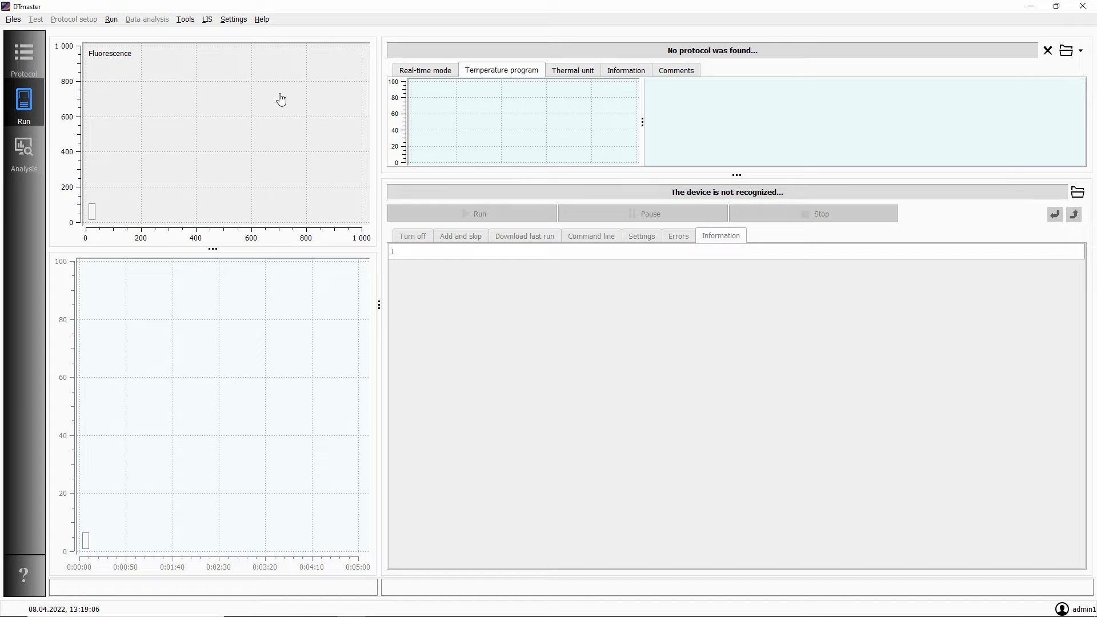
{"action": "left_click", "coordinate": [29, 151]}
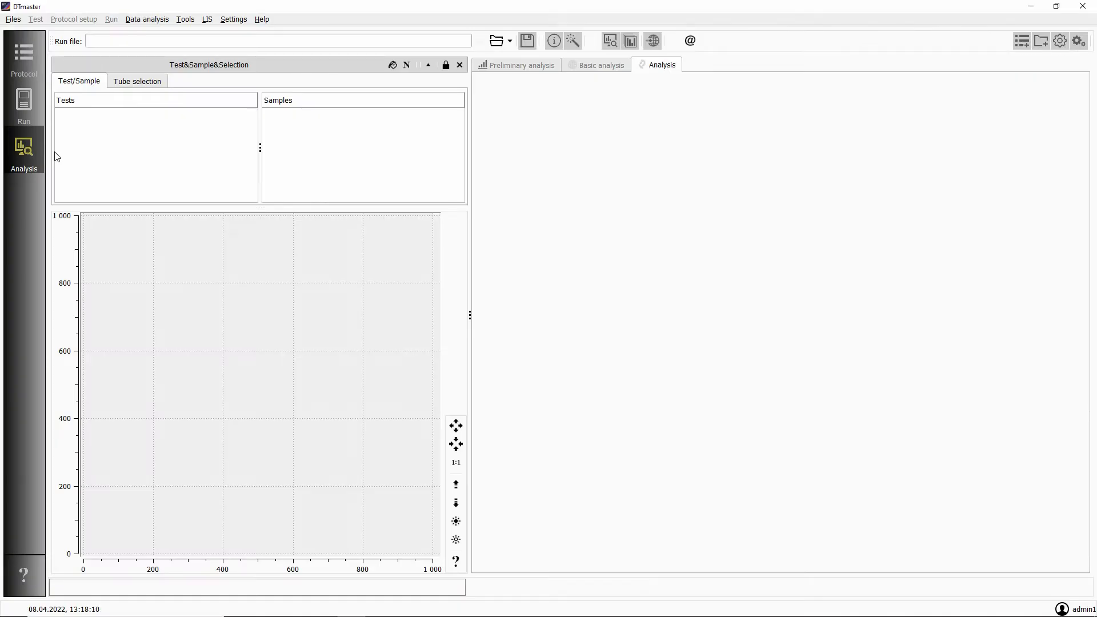
{"action": "left_click", "coordinate": [26, 61]}
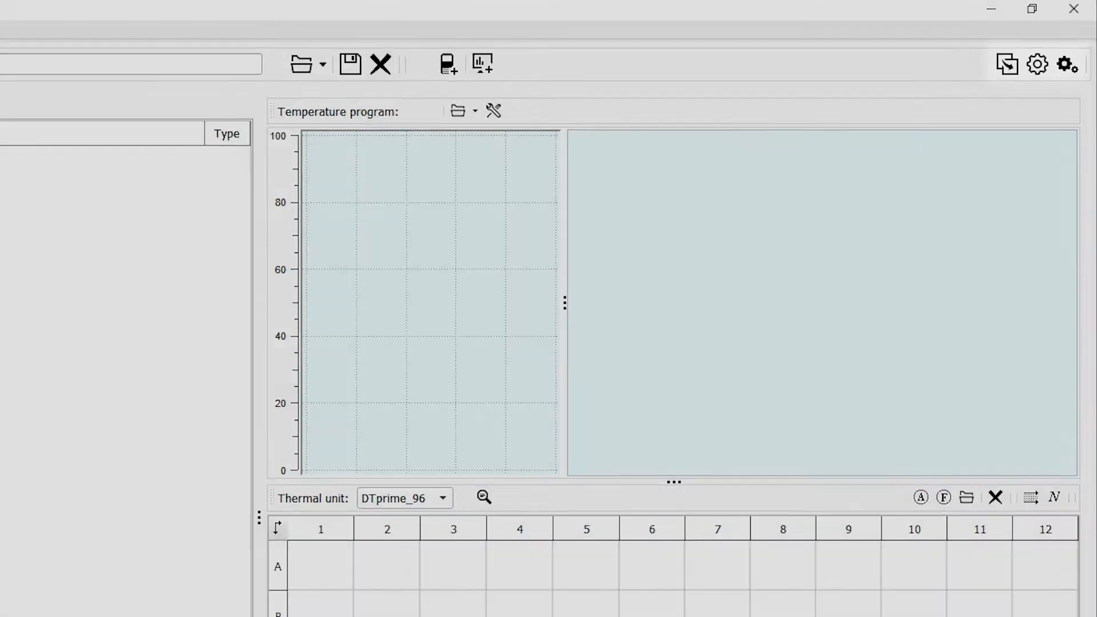
Open the Test editor and examine the test types offered for a new test, without creating one.
{"action": "left_click", "coordinate": [13, 21]}
{"action": "mouse_move", "coordinate": [34, 21]}
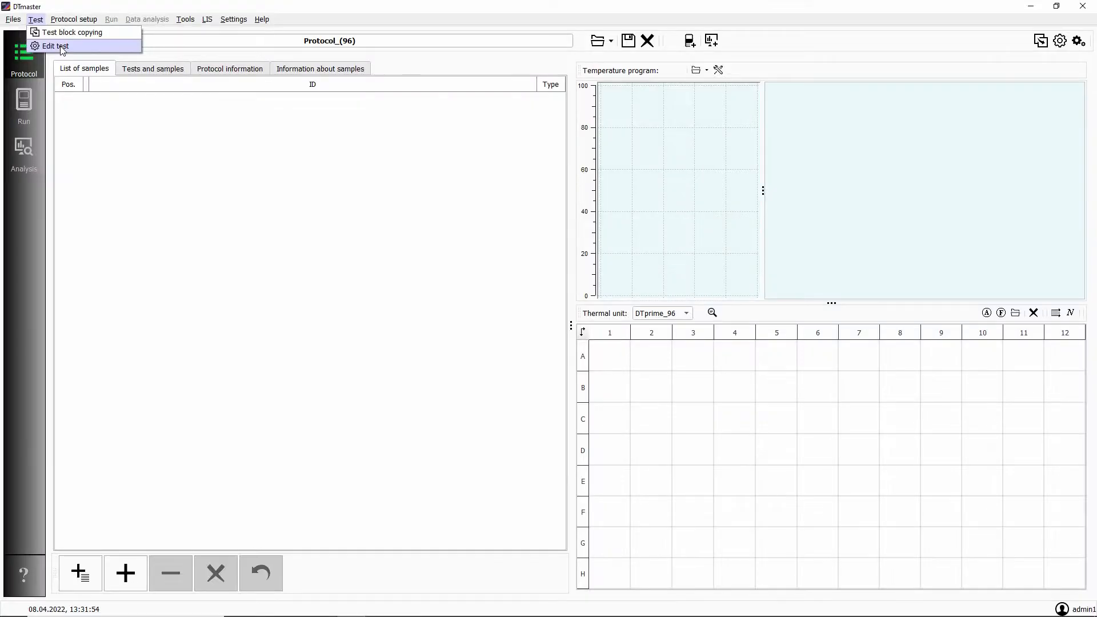
{"action": "left_click", "coordinate": [62, 48]}
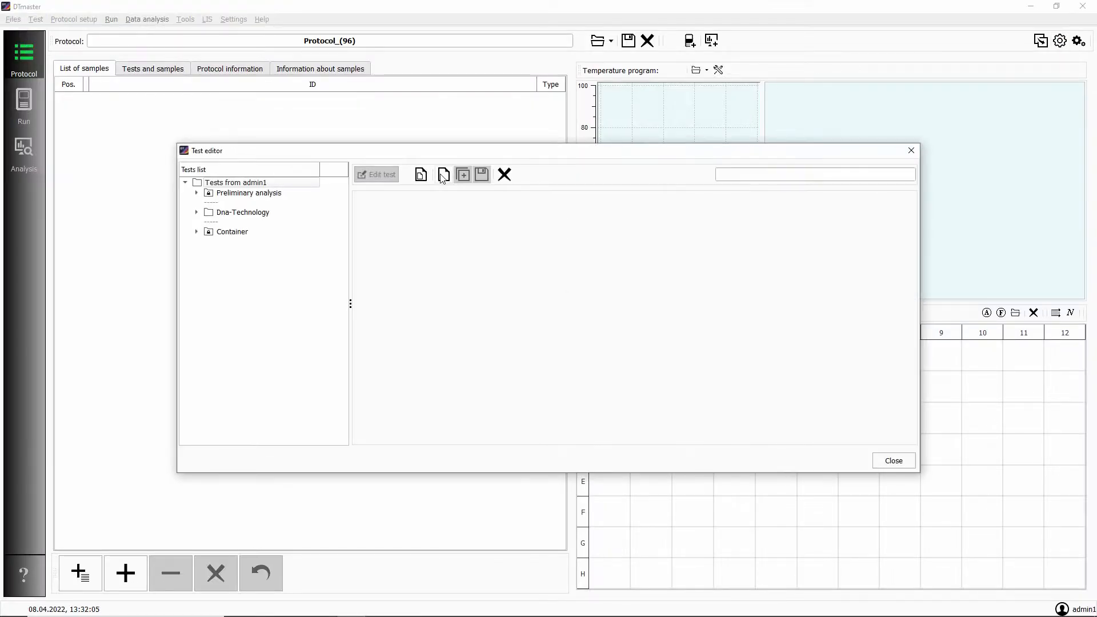
{"action": "left_click", "coordinate": [444, 176]}
{"action": "left_click", "coordinate": [594, 311]}
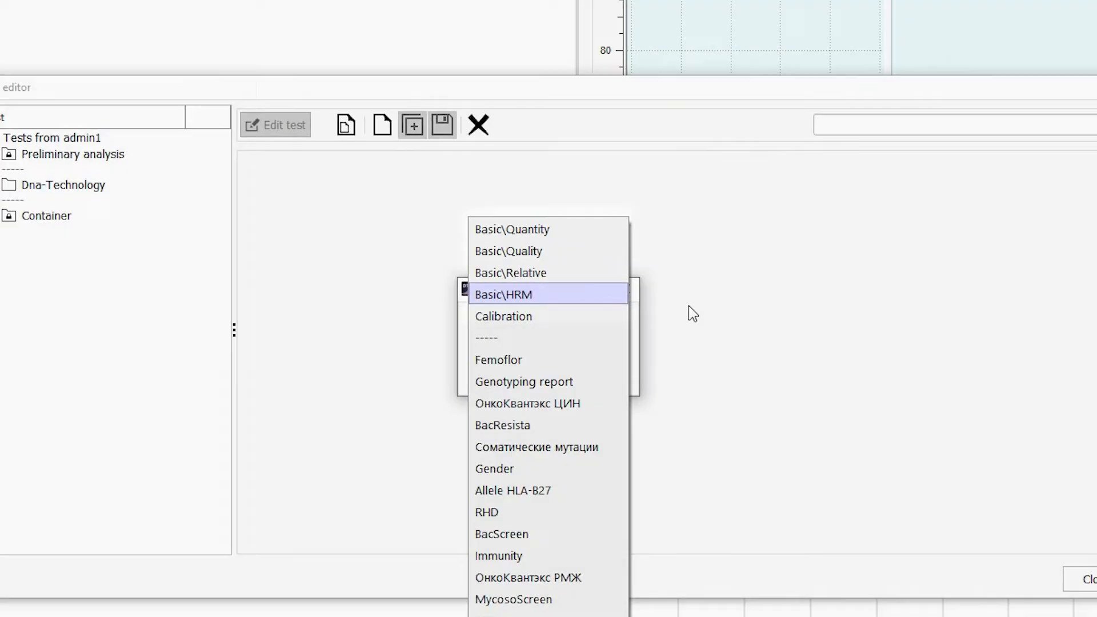
{"action": "left_click", "coordinate": [715, 327]}
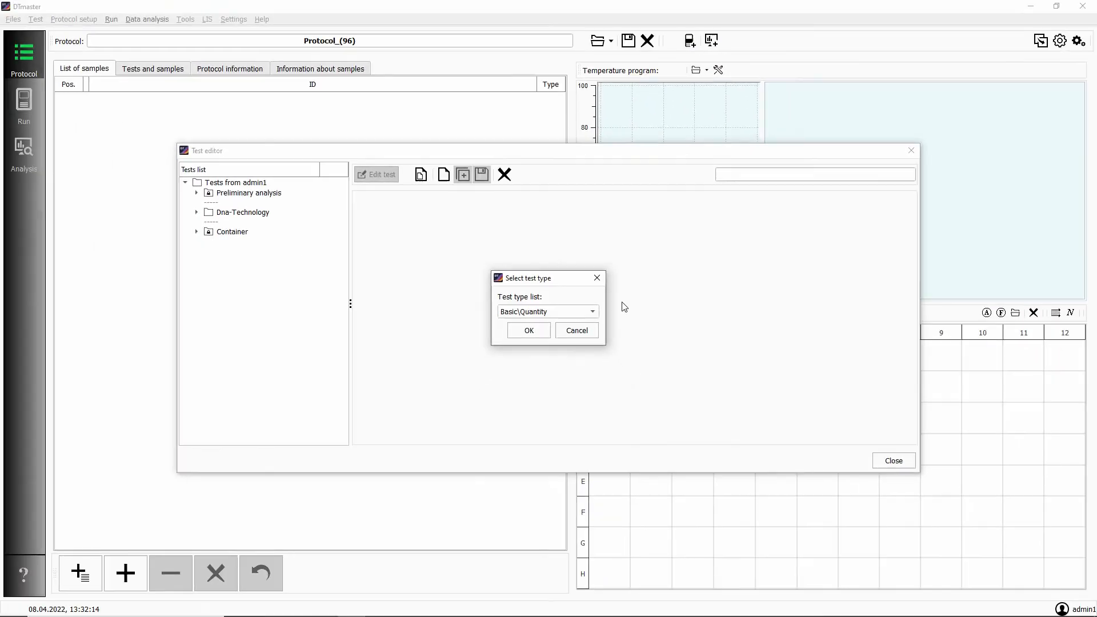
{"action": "left_click", "coordinate": [589, 330]}
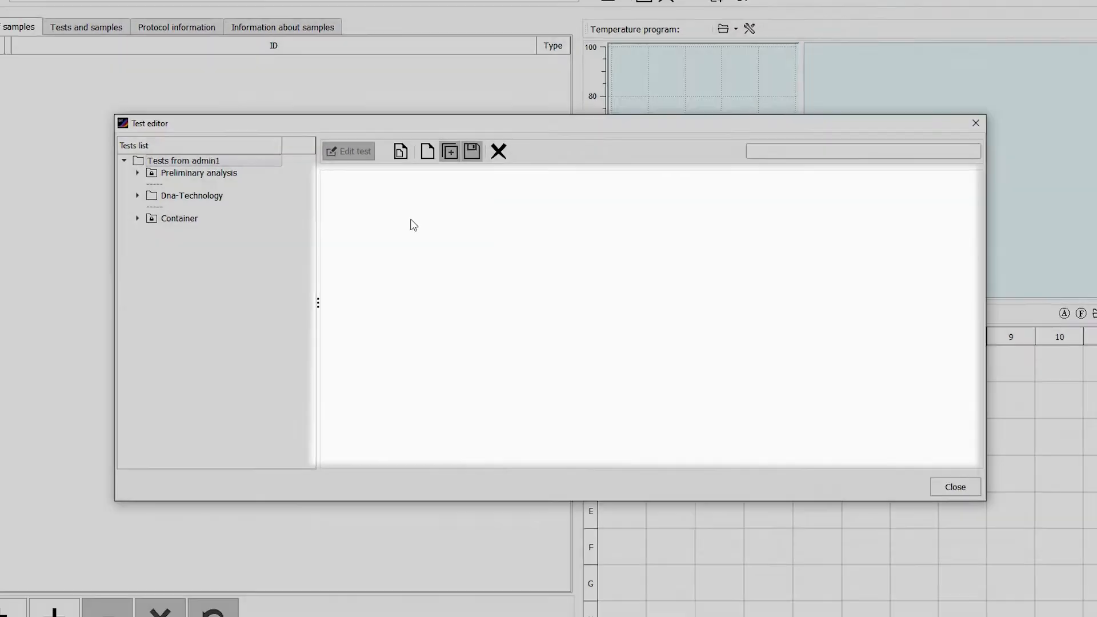
Open the existing DNA1 test from the Basic Quantity group for editing.
{"action": "left_click", "coordinate": [413, 131]}
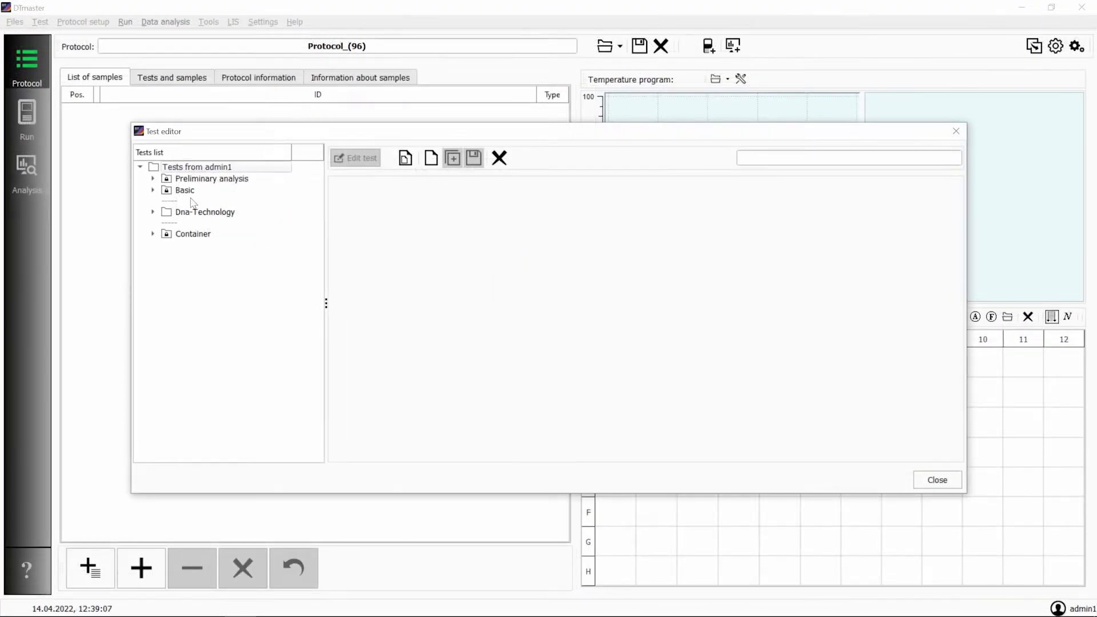
{"action": "left_click", "coordinate": [152, 191]}
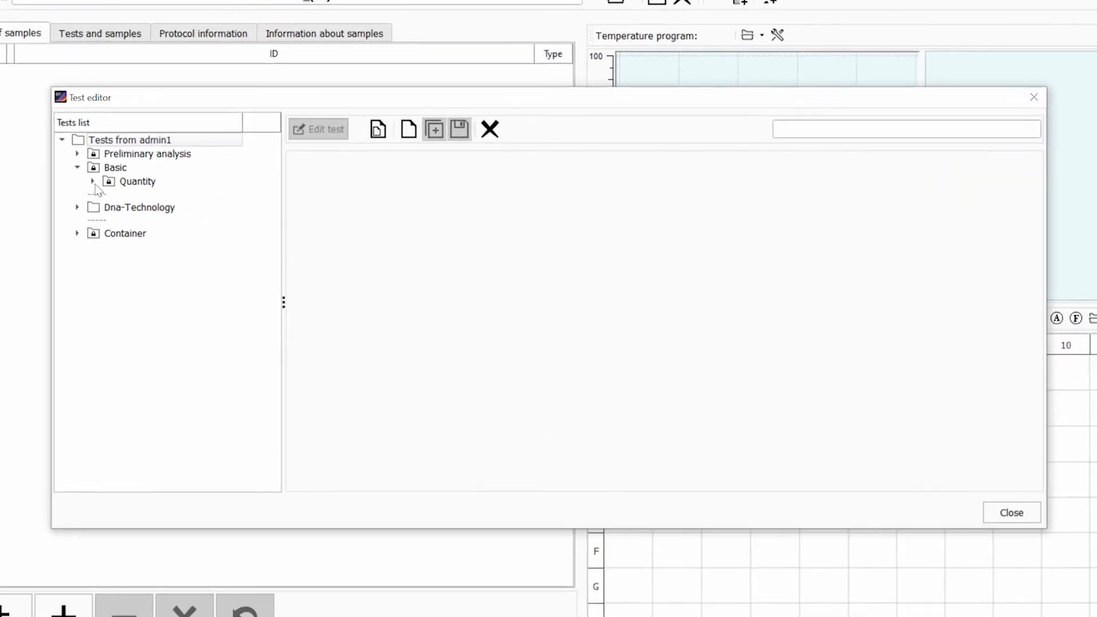
{"action": "left_click", "coordinate": [165, 202]}
{"action": "left_click", "coordinate": [212, 214]}
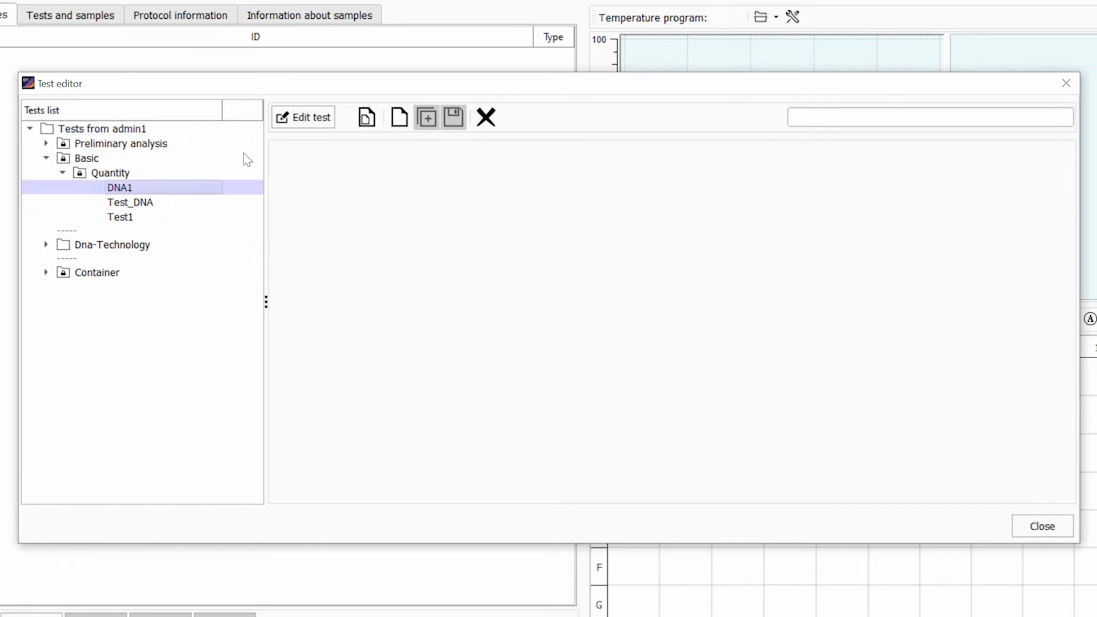
{"action": "left_click", "coordinate": [299, 120]}
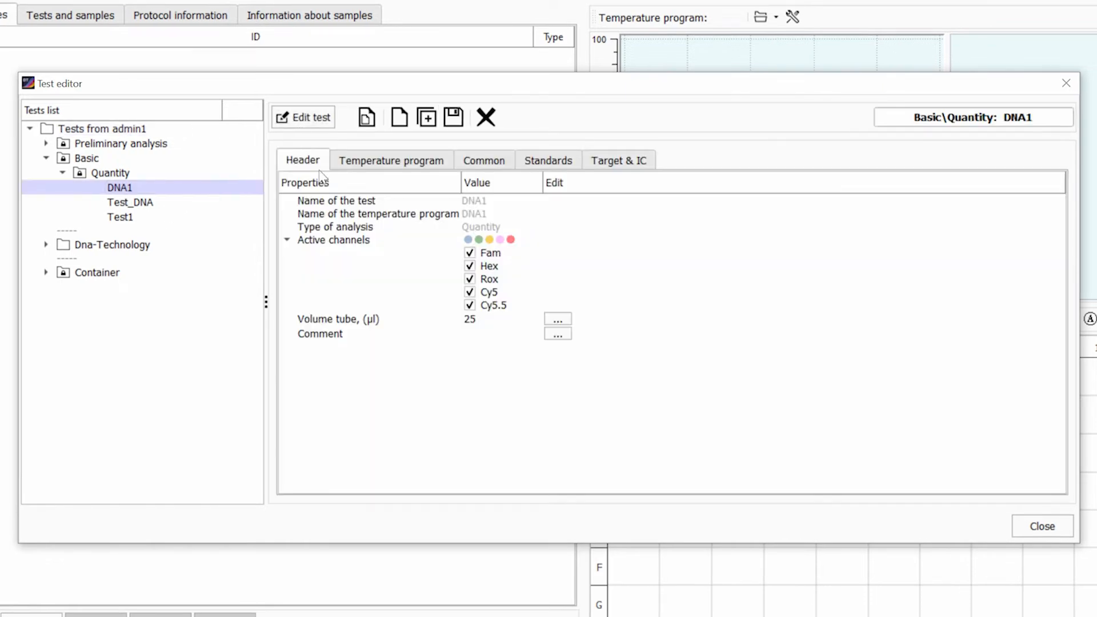
Examine the DNA1 test's temperature program, common, standards and Target & IC settings, and close the Test editor.
{"action": "left_click", "coordinate": [367, 165]}
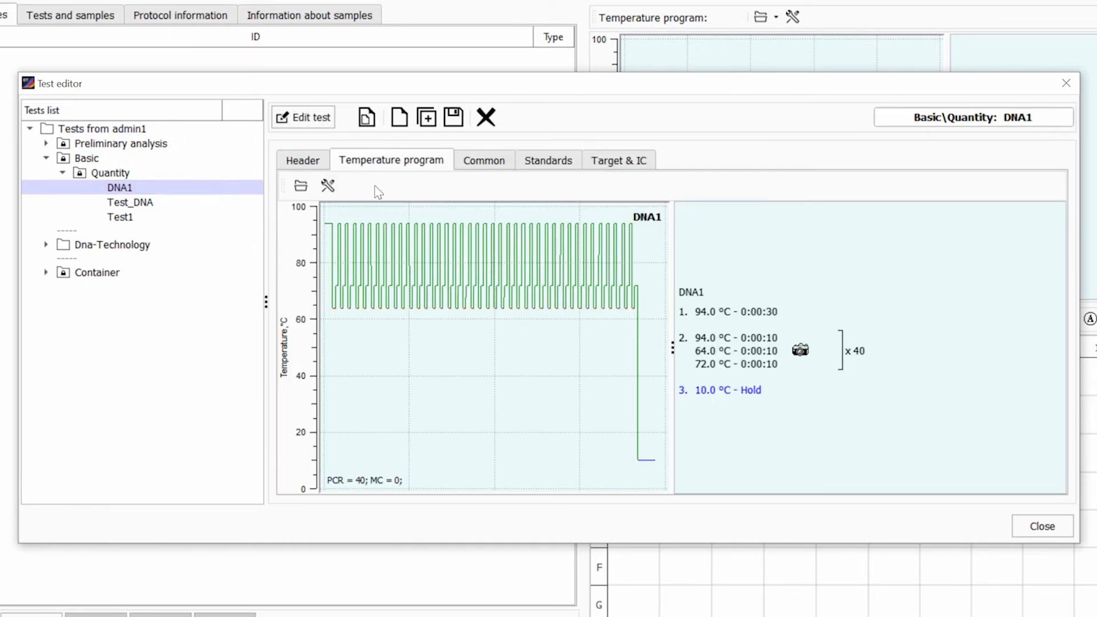
{"action": "left_click", "coordinate": [489, 167]}
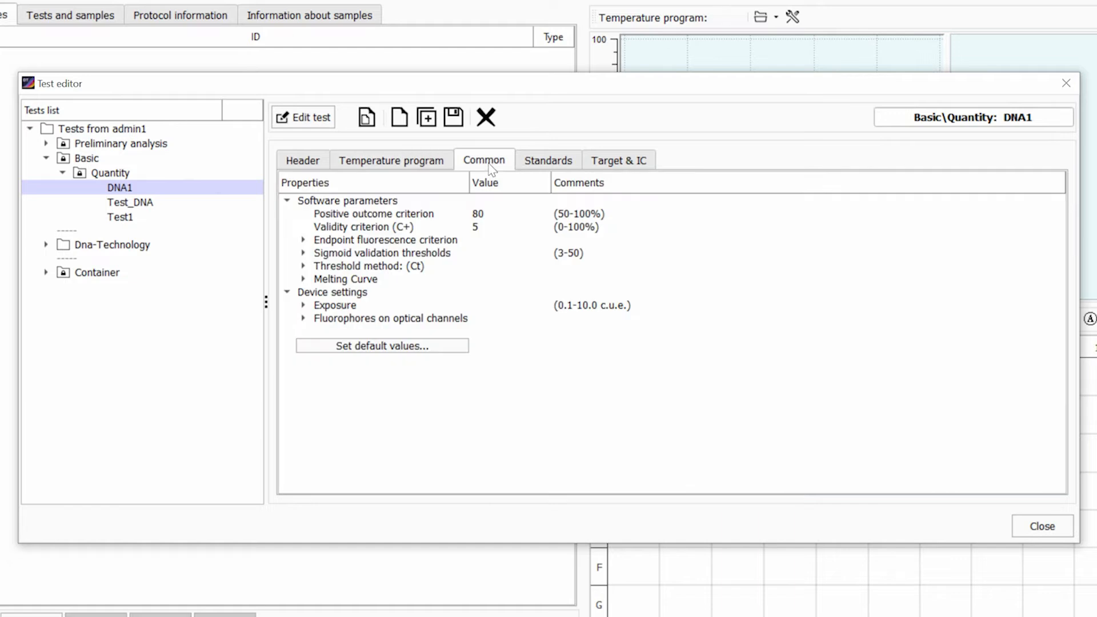
{"action": "left_click", "coordinate": [558, 166]}
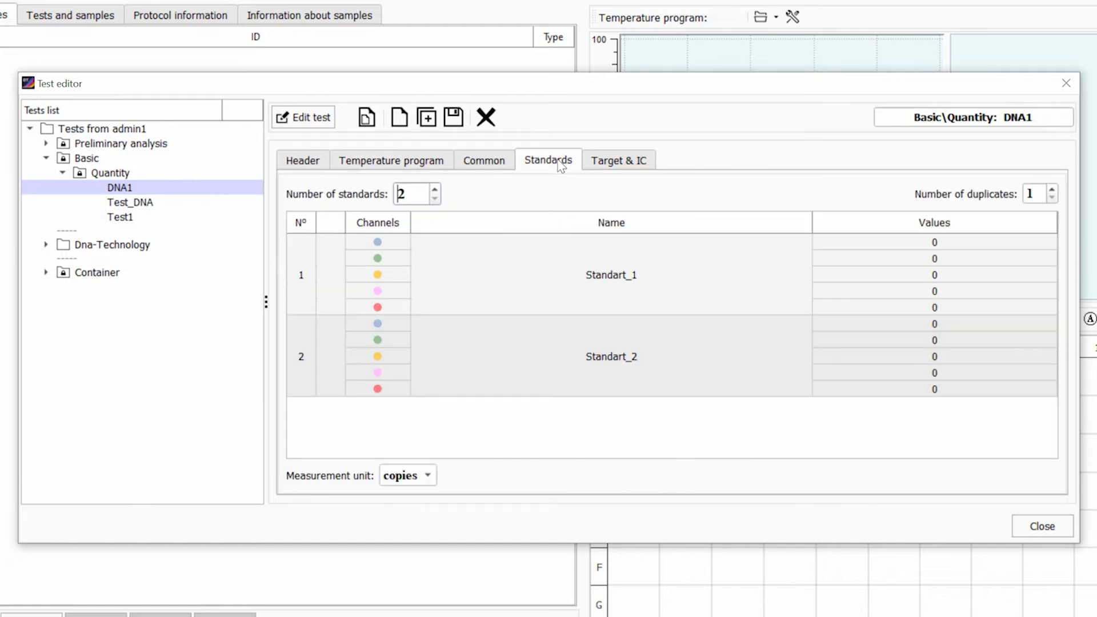
{"action": "left_click", "coordinate": [629, 161]}
{"action": "left_click", "coordinate": [1012, 513]}
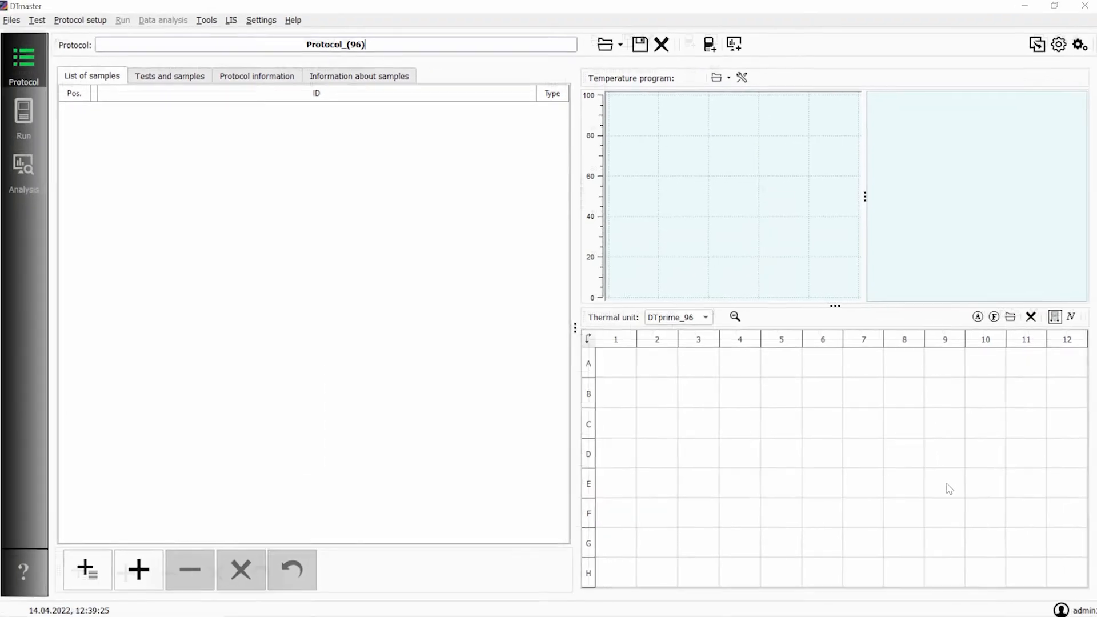
Create a new test of type Basic\Quantity named Test1 in the Test editor.
{"action": "left_click", "coordinate": [1060, 41]}
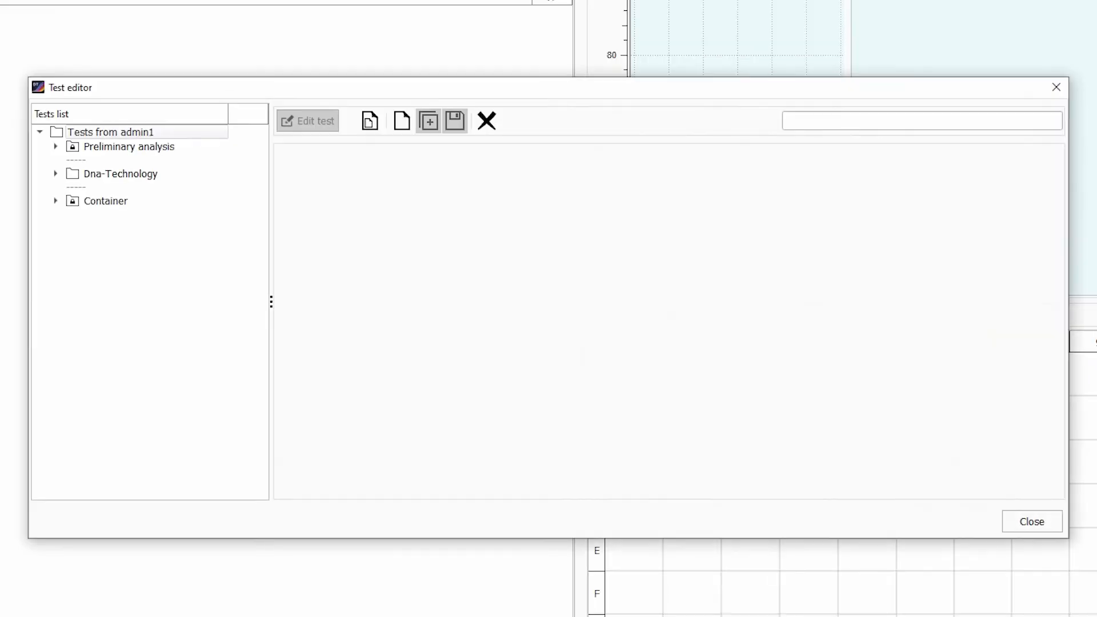
{"action": "left_click", "coordinate": [401, 121]}
{"action": "left_click", "coordinate": [610, 310]}
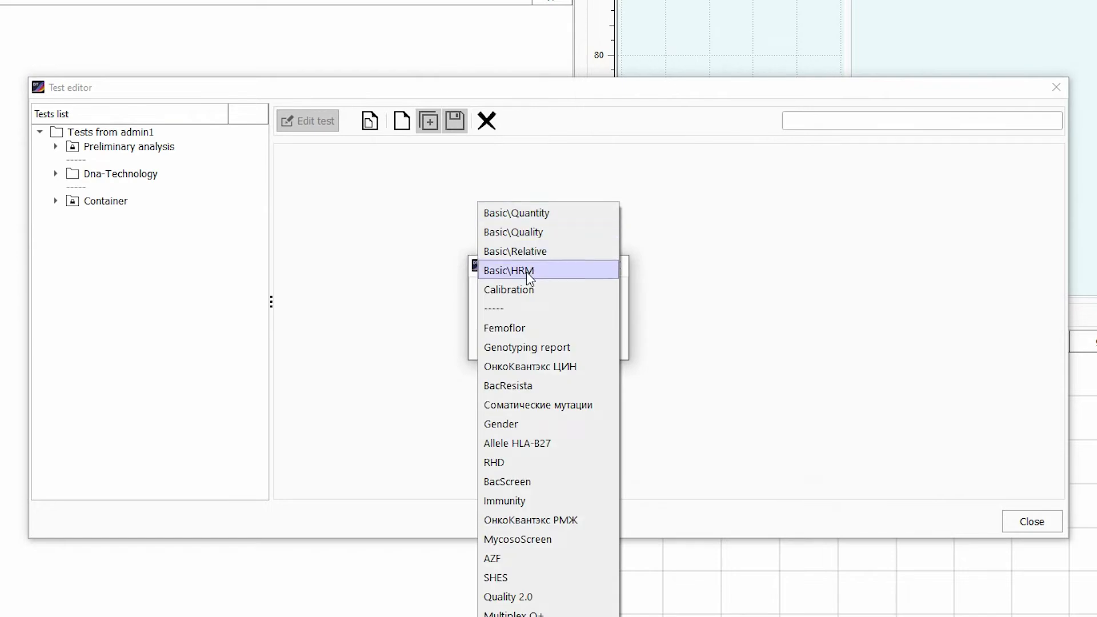
{"action": "left_click", "coordinate": [674, 287]}
{"action": "left_click", "coordinate": [518, 345]}
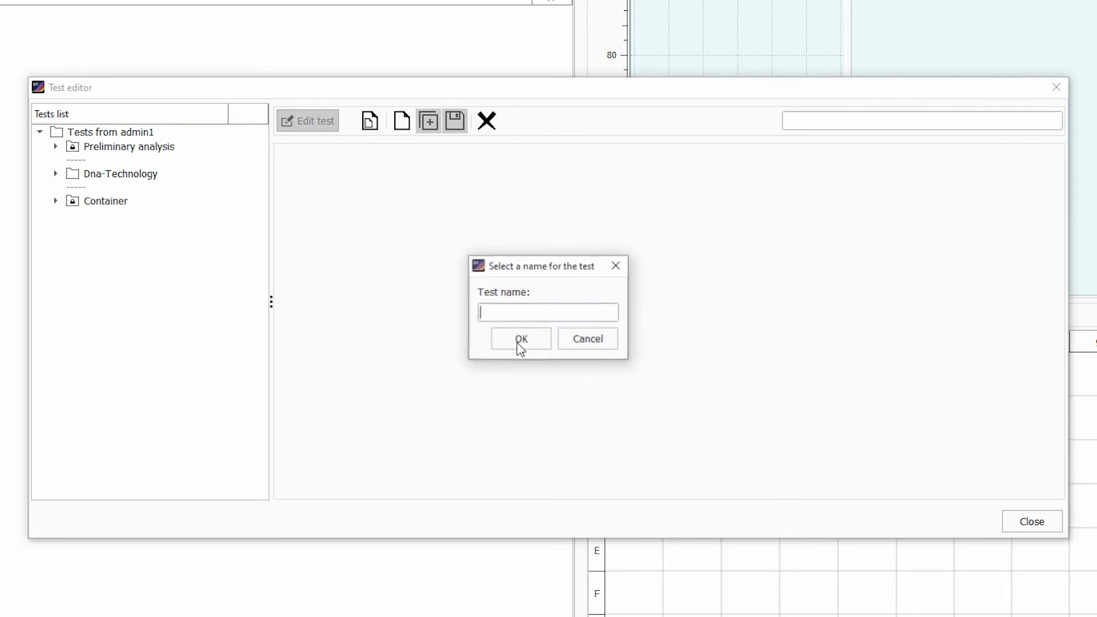
{"action": "type", "text": "Test1"}
{"action": "left_click", "coordinate": [520, 341]}
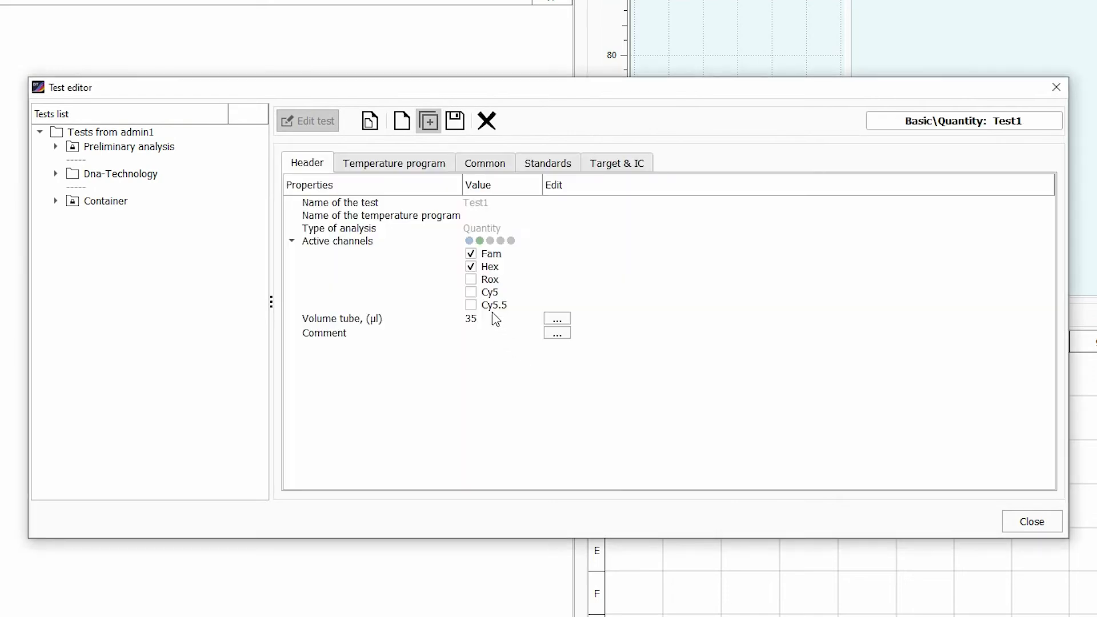
Load the temperature program file Test1.rta into the new Test1 test.
{"action": "left_click", "coordinate": [389, 164]}
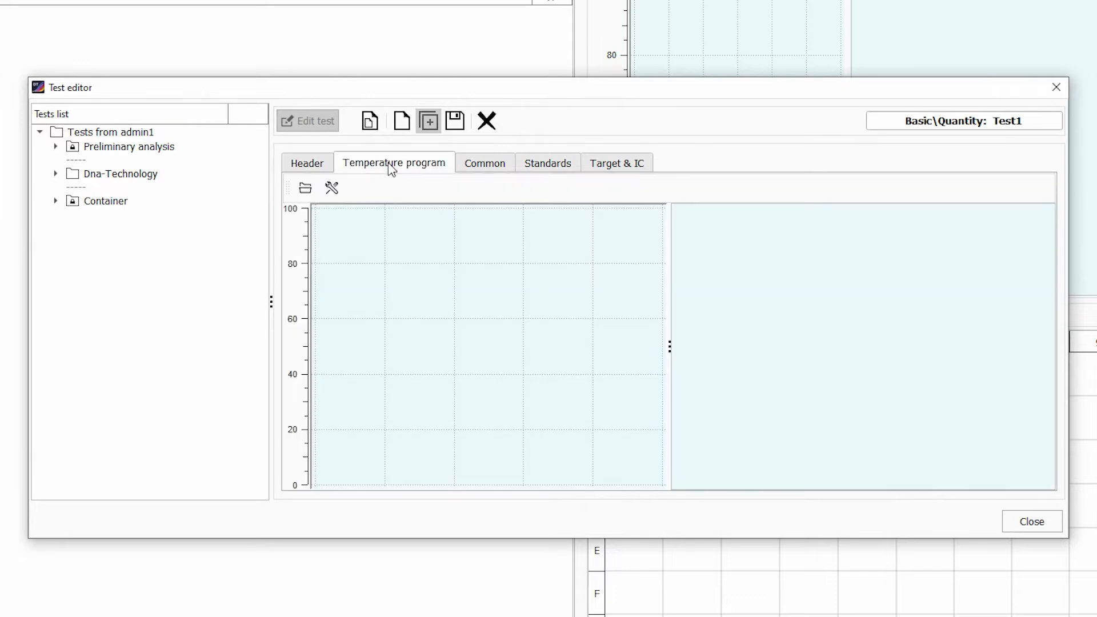
{"action": "left_click", "coordinate": [305, 188]}
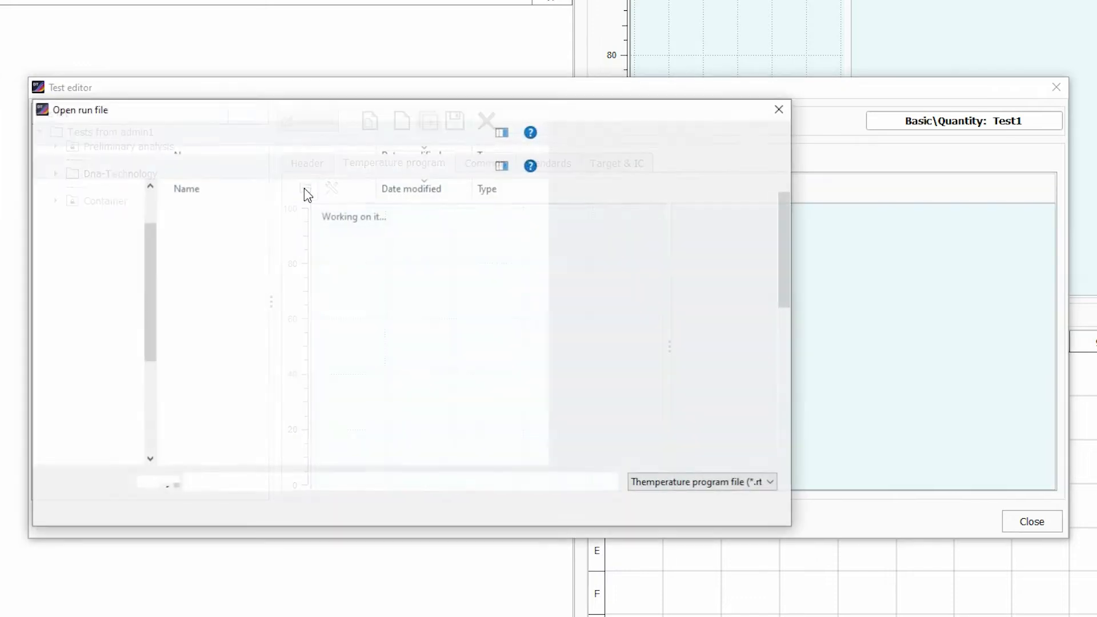
{"action": "left_click", "coordinate": [245, 211]}
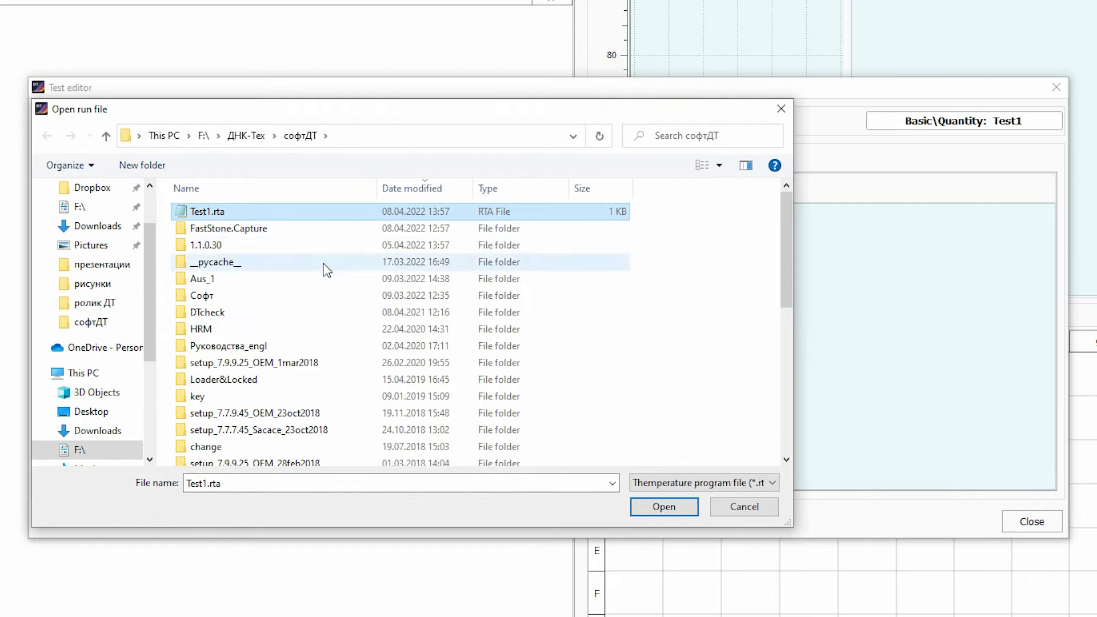
{"action": "left_click", "coordinate": [661, 507]}
Review Test1's common, standards and Target & IC settings, save the test, and close the Test editor.
{"action": "left_click", "coordinate": [483, 164]}
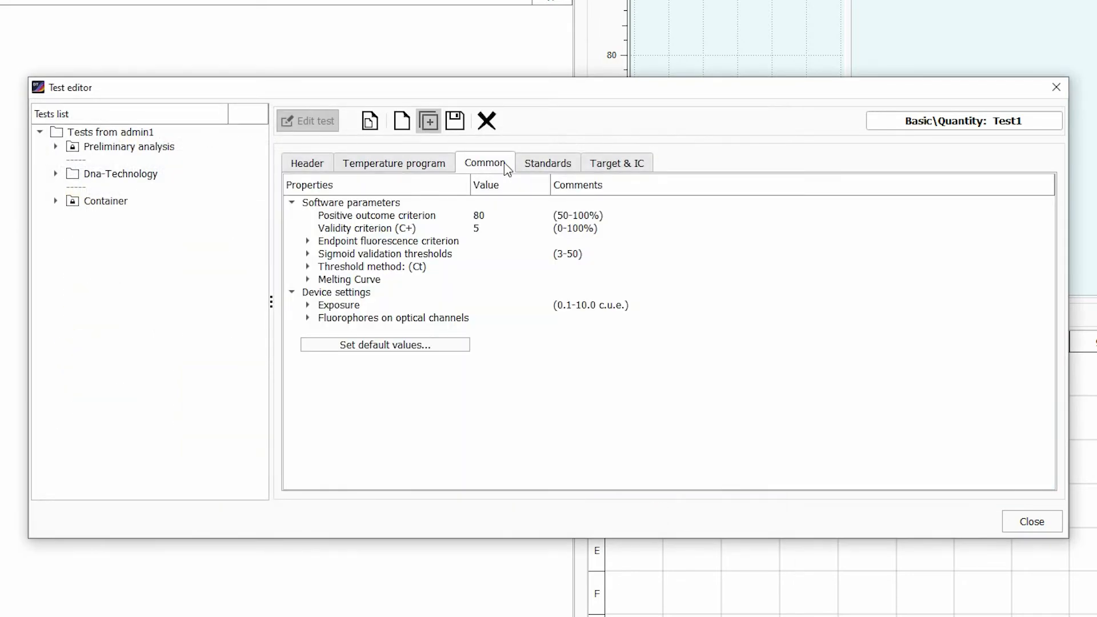
{"action": "left_click", "coordinate": [548, 164]}
{"action": "left_click", "coordinate": [627, 164]}
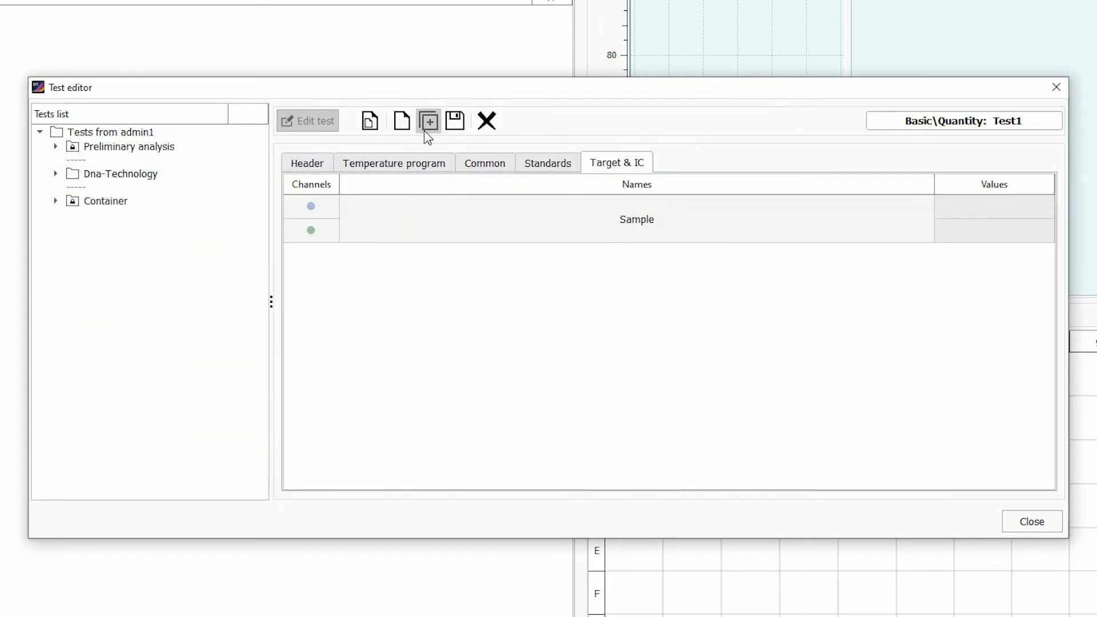
{"action": "left_click", "coordinate": [455, 121]}
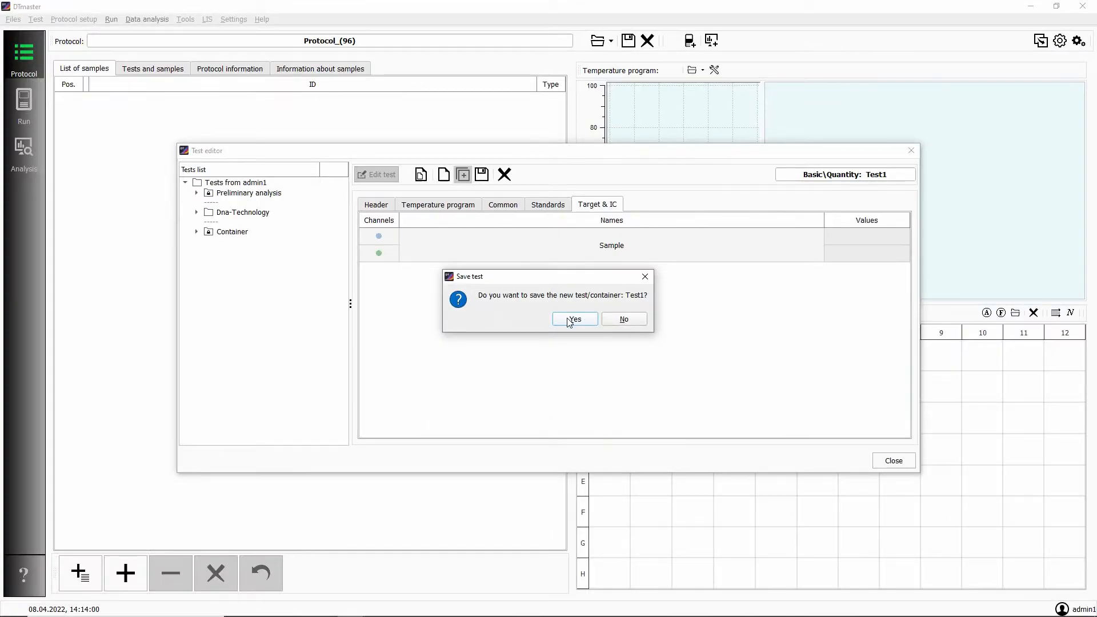
{"action": "left_click", "coordinate": [577, 324]}
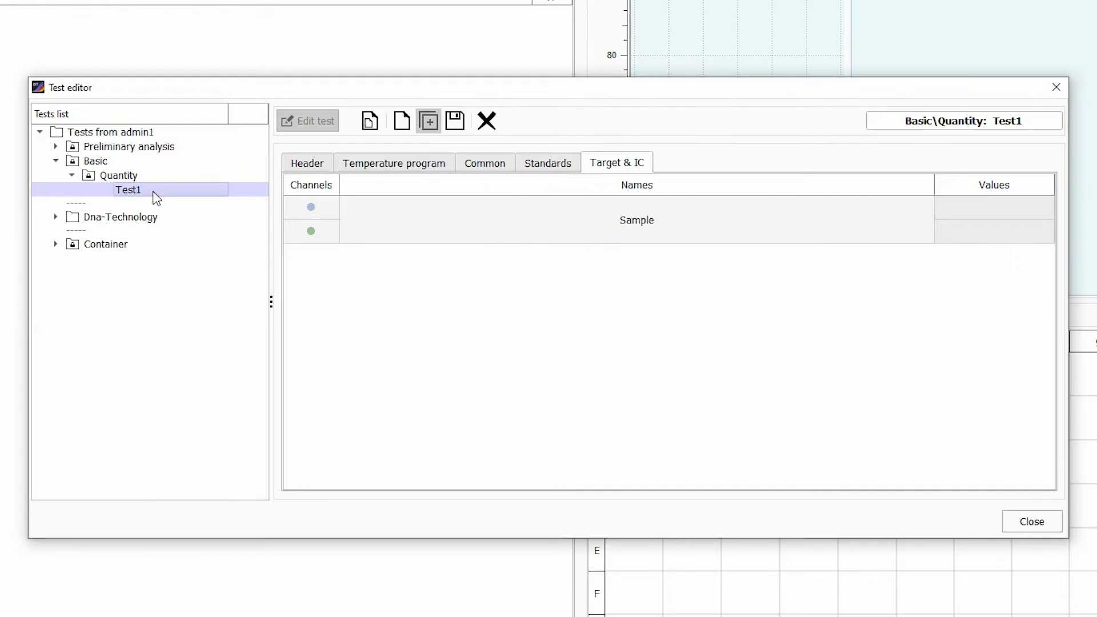
{"action": "left_click", "coordinate": [1016, 520]}
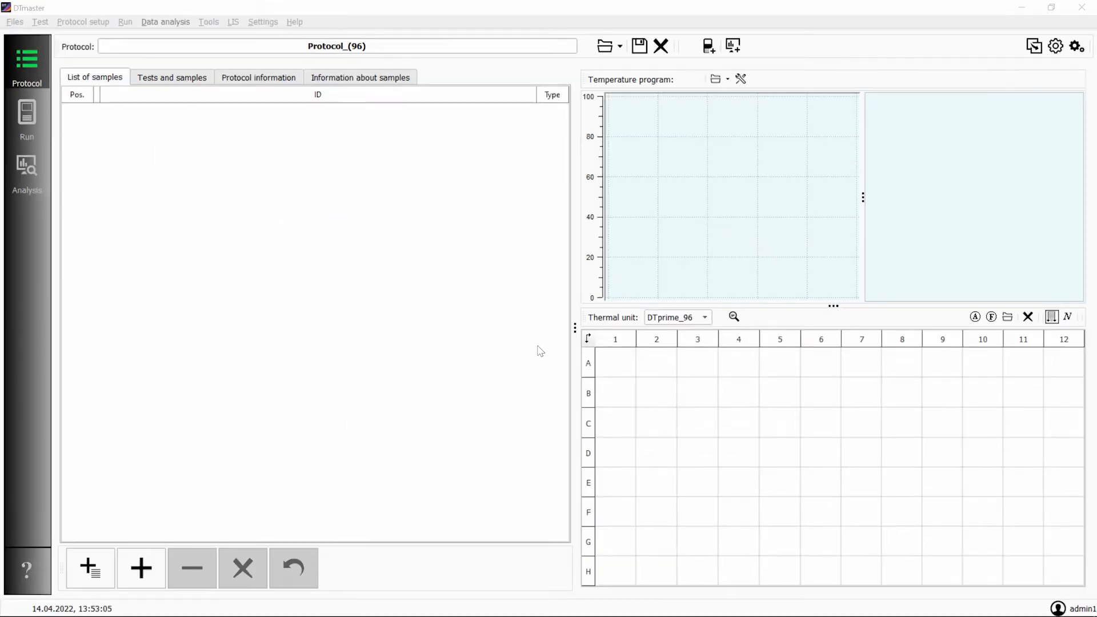
Start copying a group of tests with admin1 as the test source.
{"action": "left_click", "coordinate": [1038, 49]}
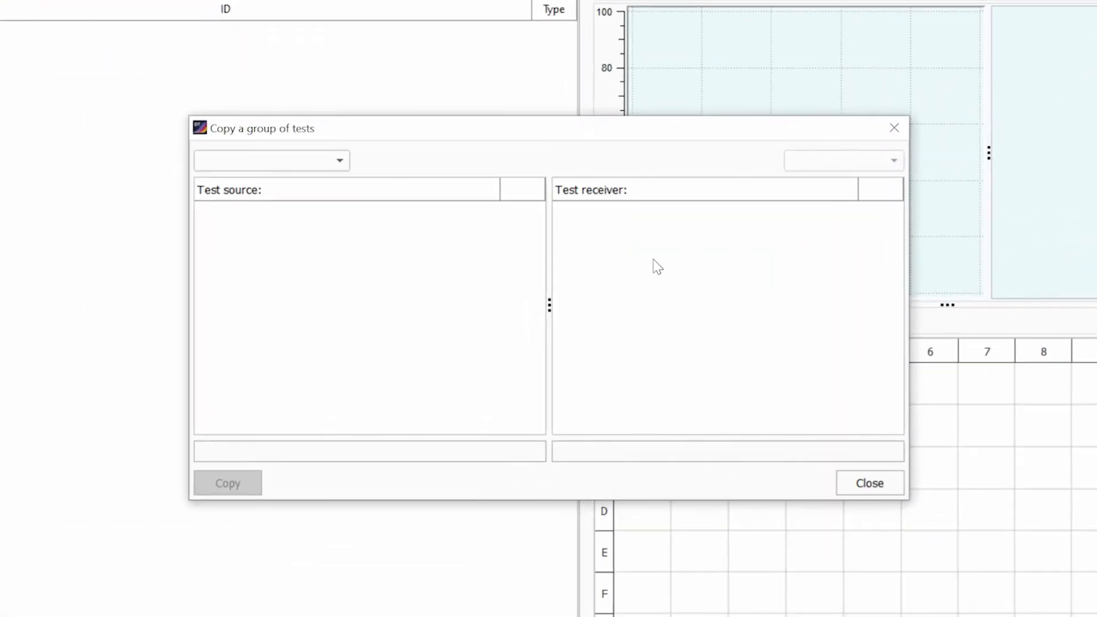
{"action": "left_click", "coordinate": [327, 172]}
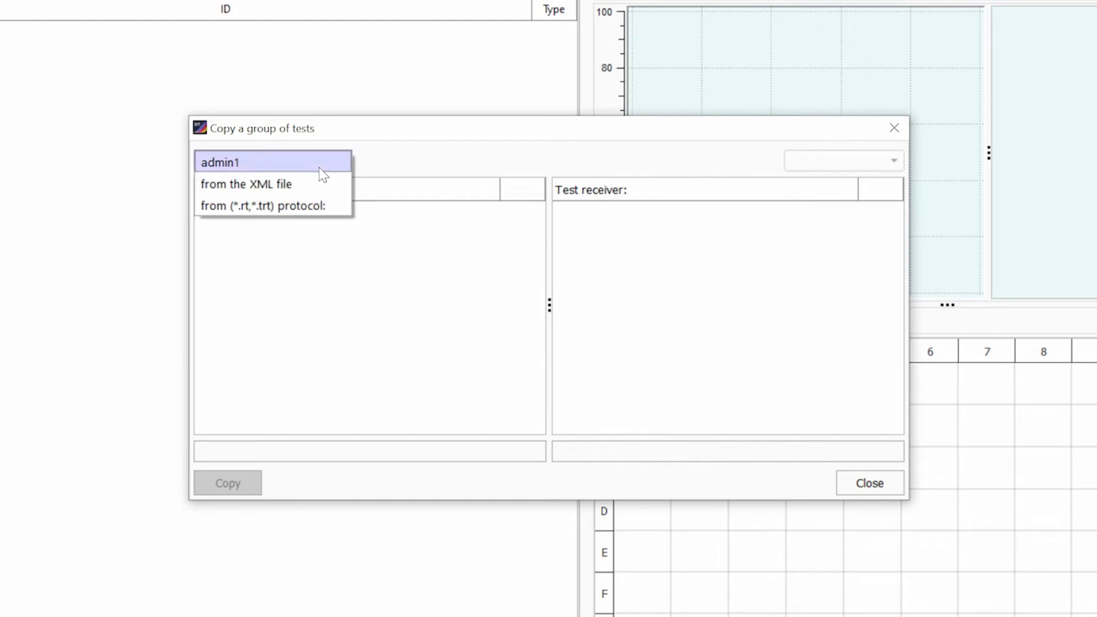
{"action": "left_click", "coordinate": [321, 169]}
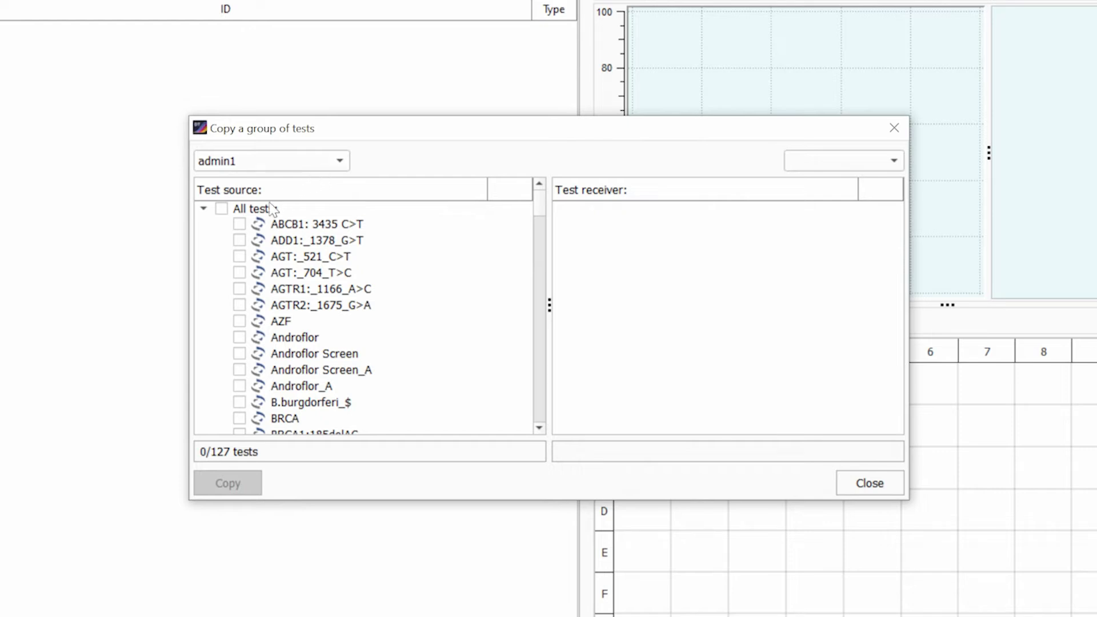
Mark the individual tests ABCB1: 3435 C>T, ADD1:_1378_G>T, AGT:_521_C>T and AGT:_704_T>C for copying.
{"action": "left_click", "coordinate": [238, 224]}
{"action": "left_click", "coordinate": [239, 240]}
{"action": "left_click", "coordinate": [239, 257]}
{"action": "left_click", "coordinate": [239, 273]}
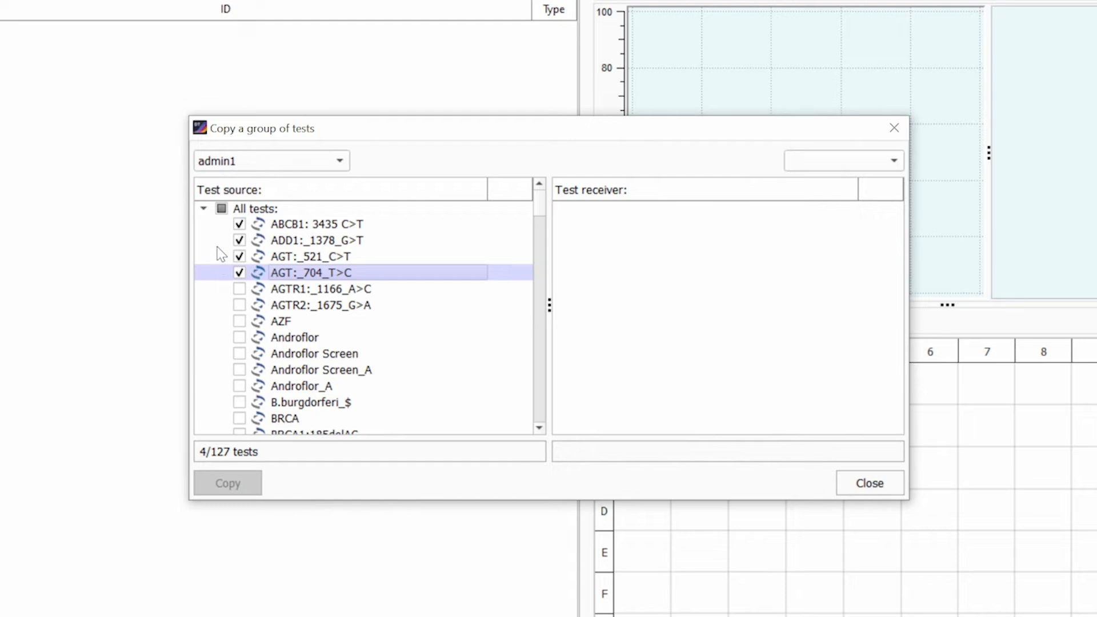
Mark all source tests and copy them to the receiver Test_user.
{"action": "left_click", "coordinate": [221, 209]}
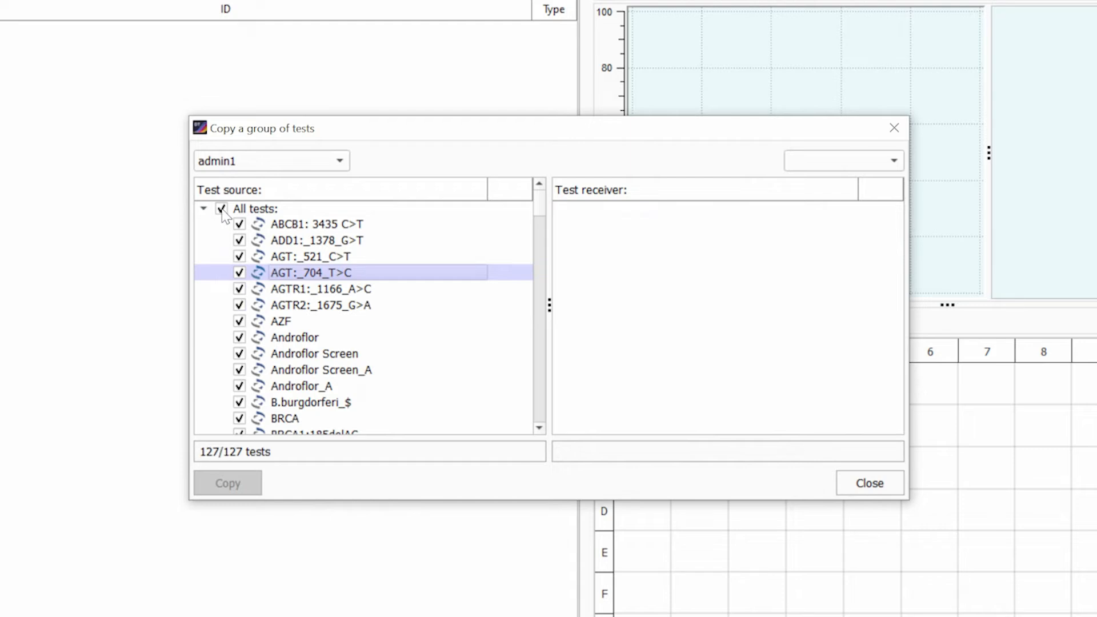
{"action": "left_click", "coordinate": [803, 165]}
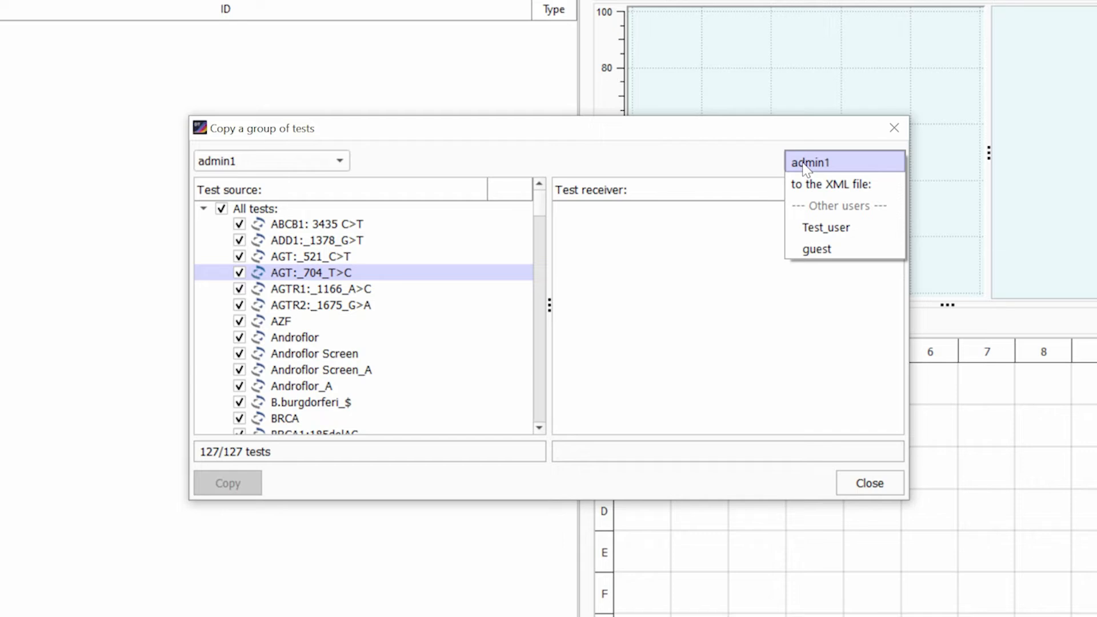
{"action": "left_click", "coordinate": [812, 230]}
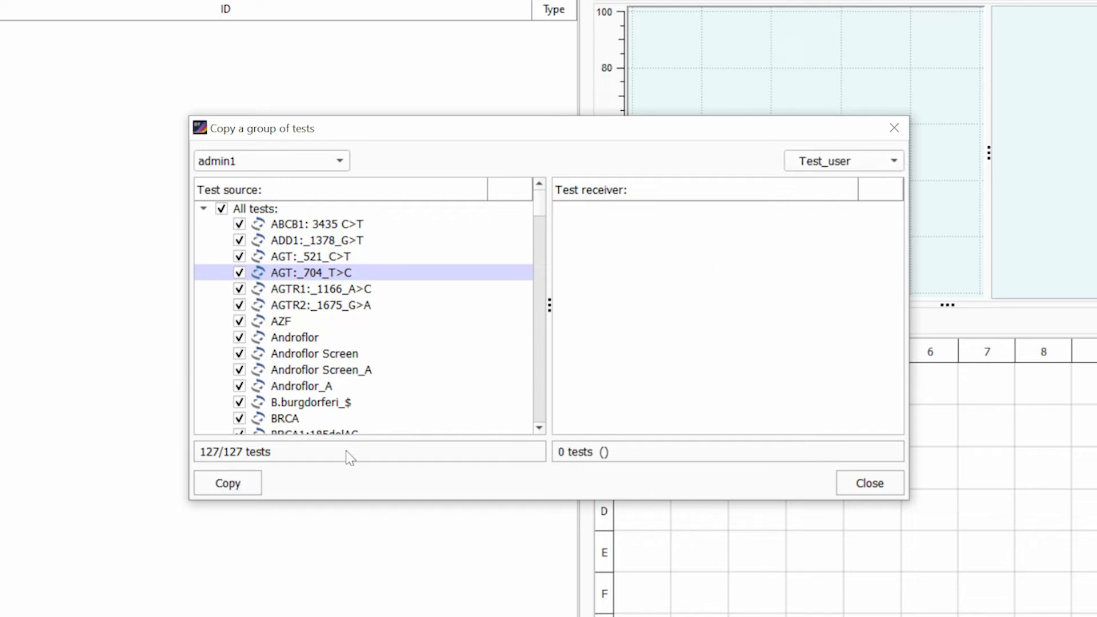
{"action": "left_click", "coordinate": [246, 487]}
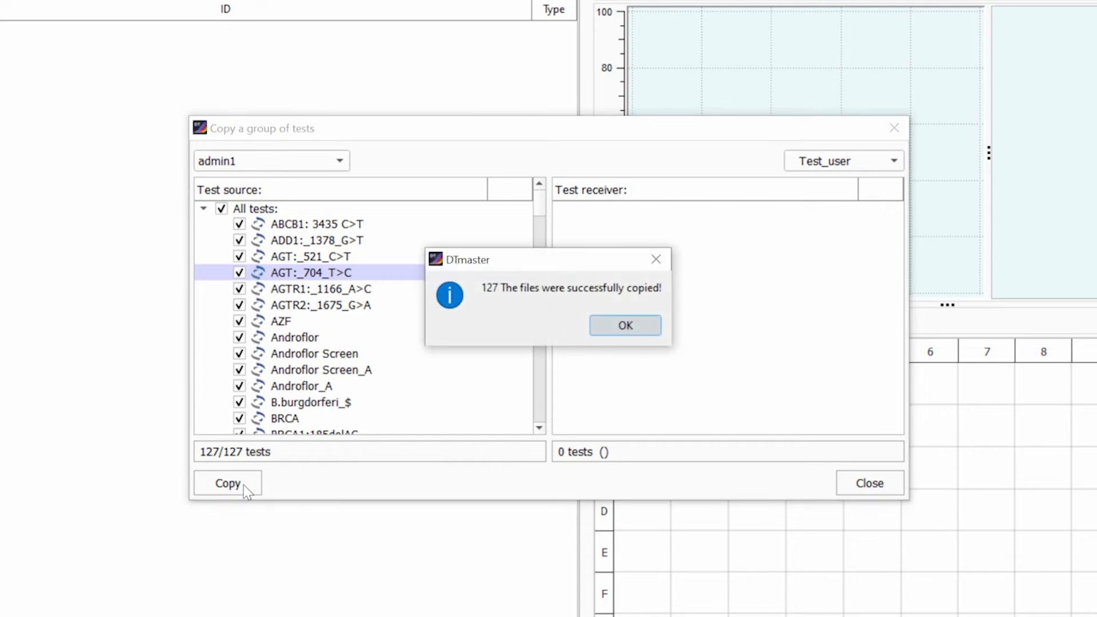
{"action": "key", "text": "Return"}
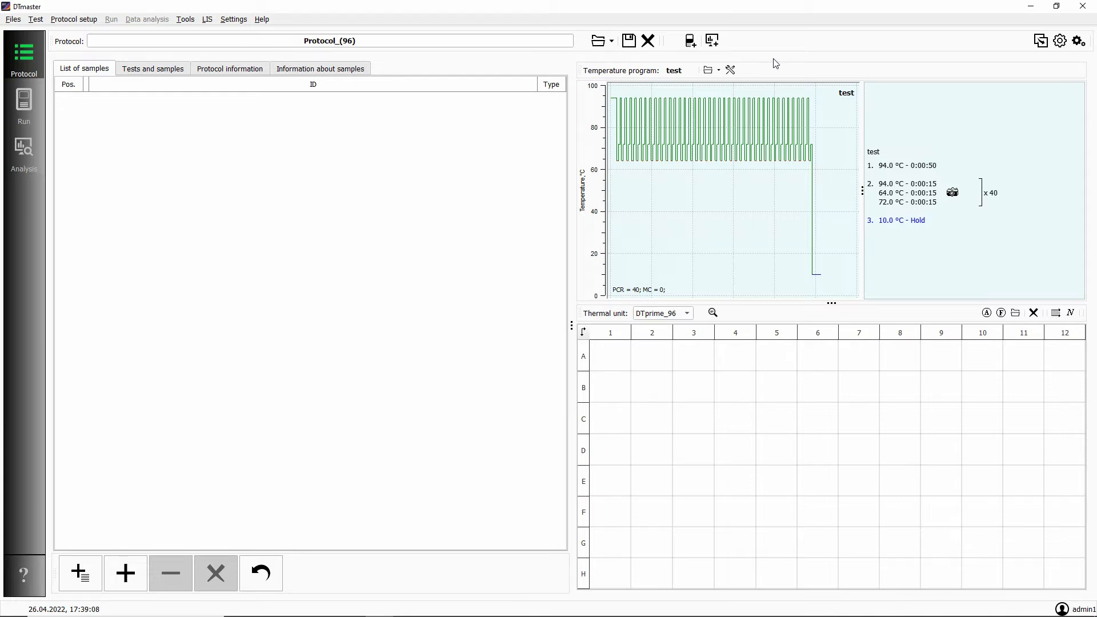
View the protocol's temperature program in the Temperature program editor, and view it again from the file test.rta, closing without saving each time.
{"action": "left_click", "coordinate": [730, 70]}
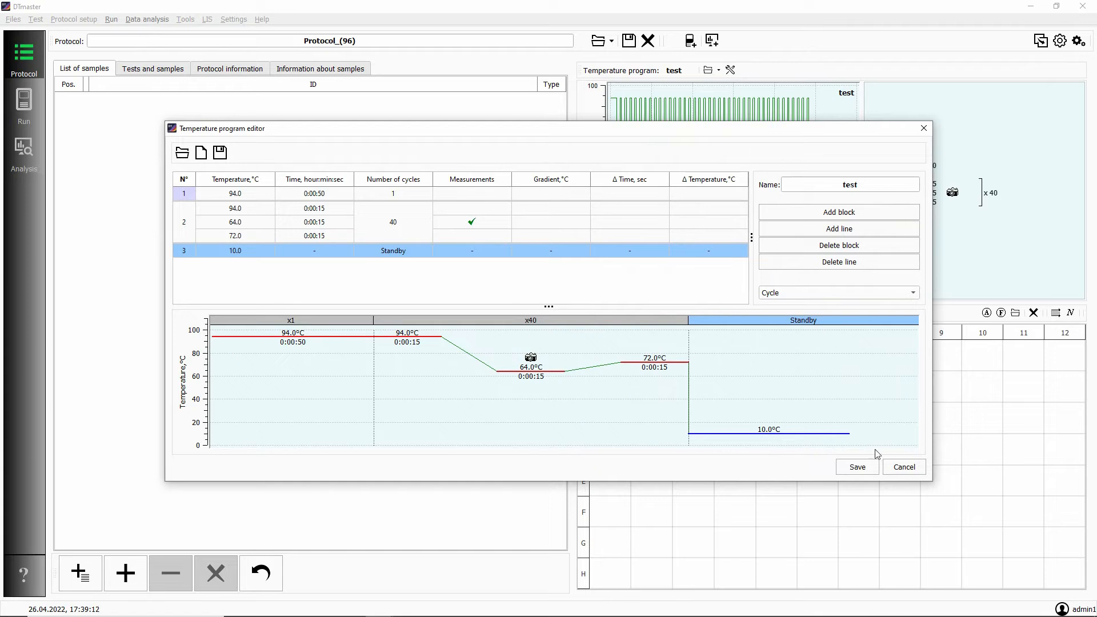
{"action": "left_click", "coordinate": [904, 467]}
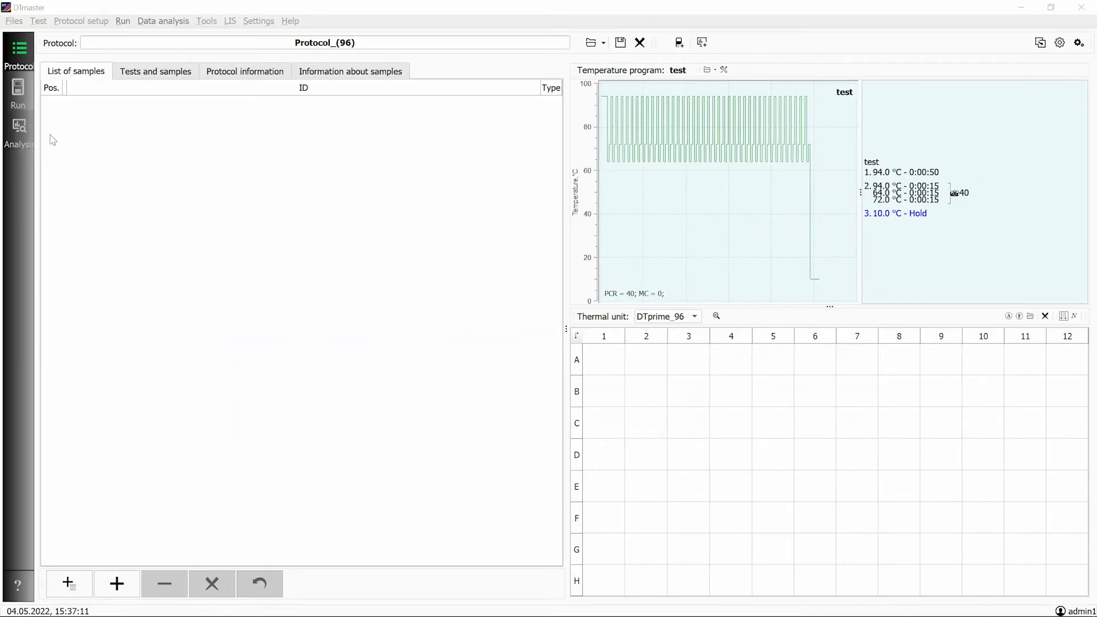
{"action": "left_click", "coordinate": [13, 22]}
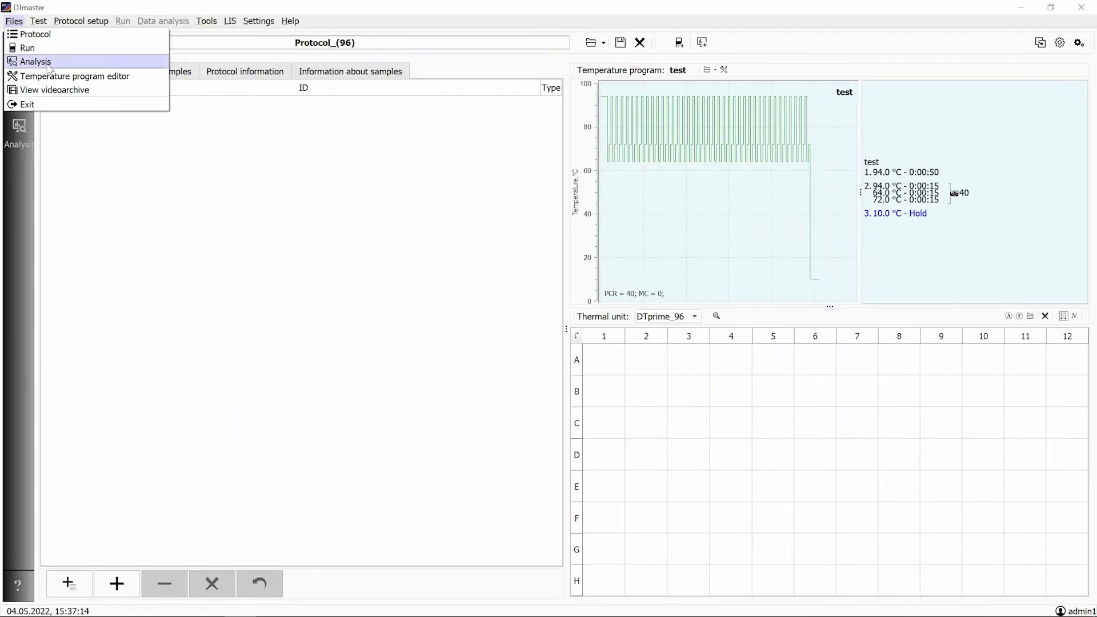
{"action": "left_click", "coordinate": [75, 76]}
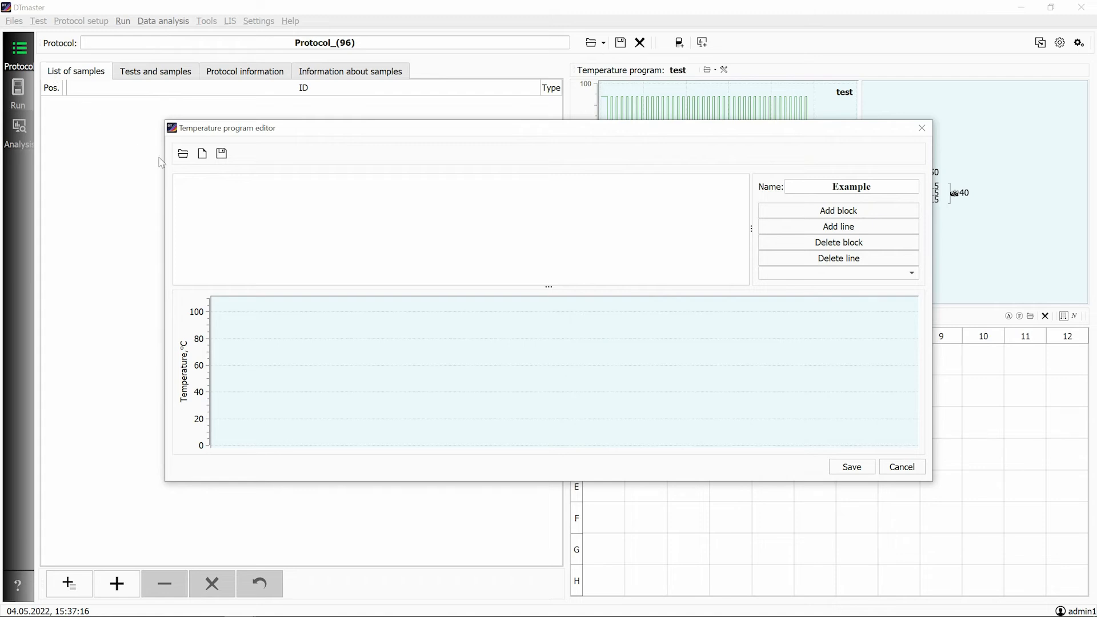
{"action": "left_click", "coordinate": [182, 153]}
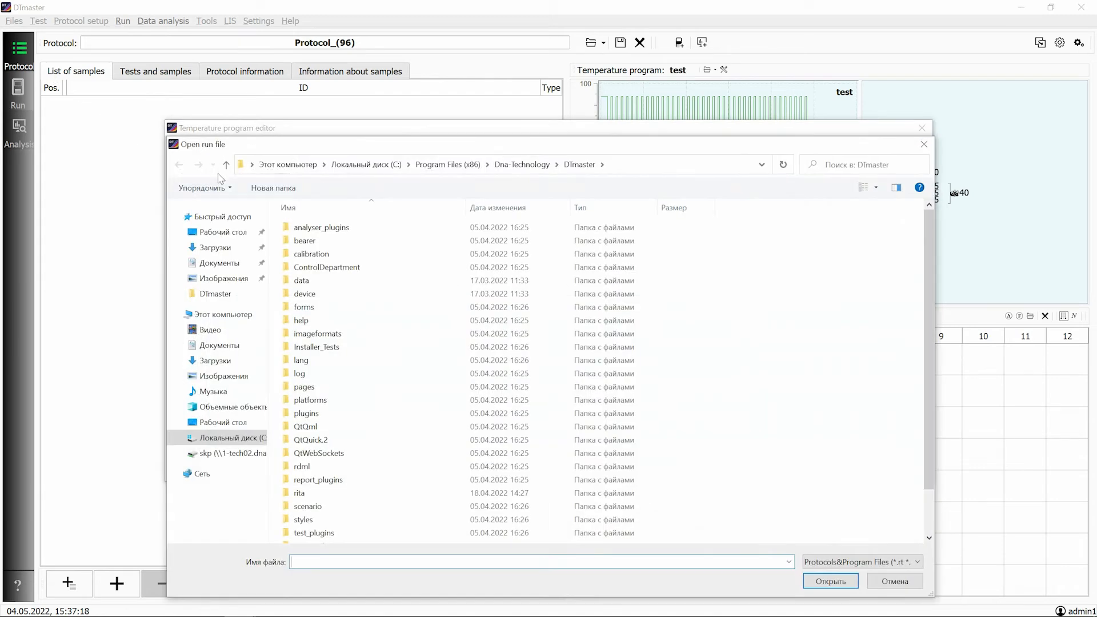
{"action": "scroll", "coordinate": [394, 328], "scroll_direction": "down", "scroll_amount": 1}
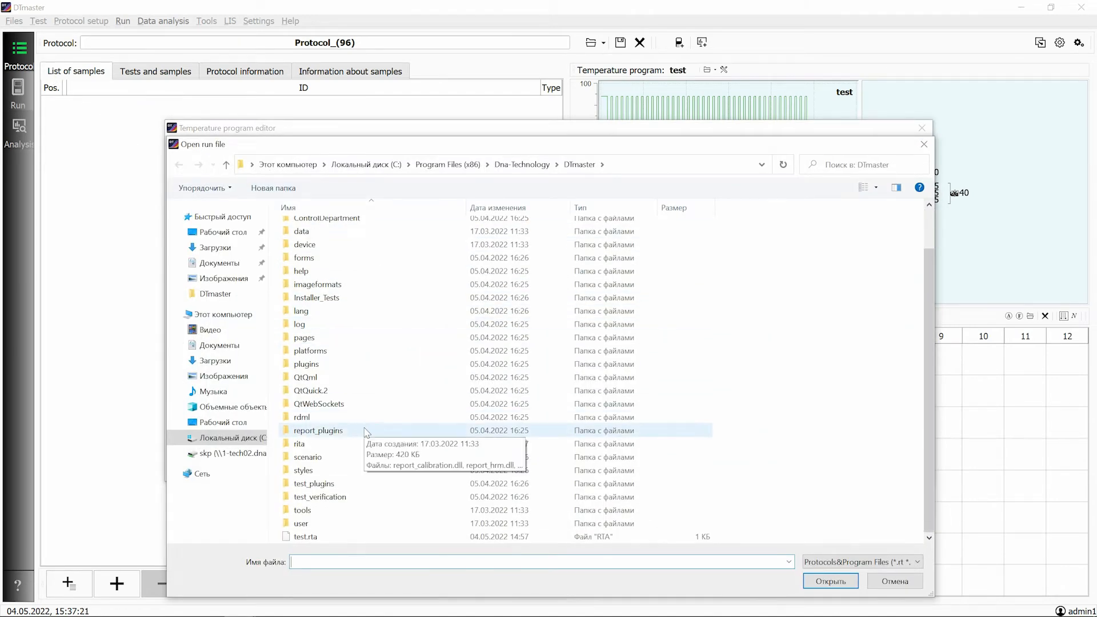
{"action": "left_click", "coordinate": [363, 536]}
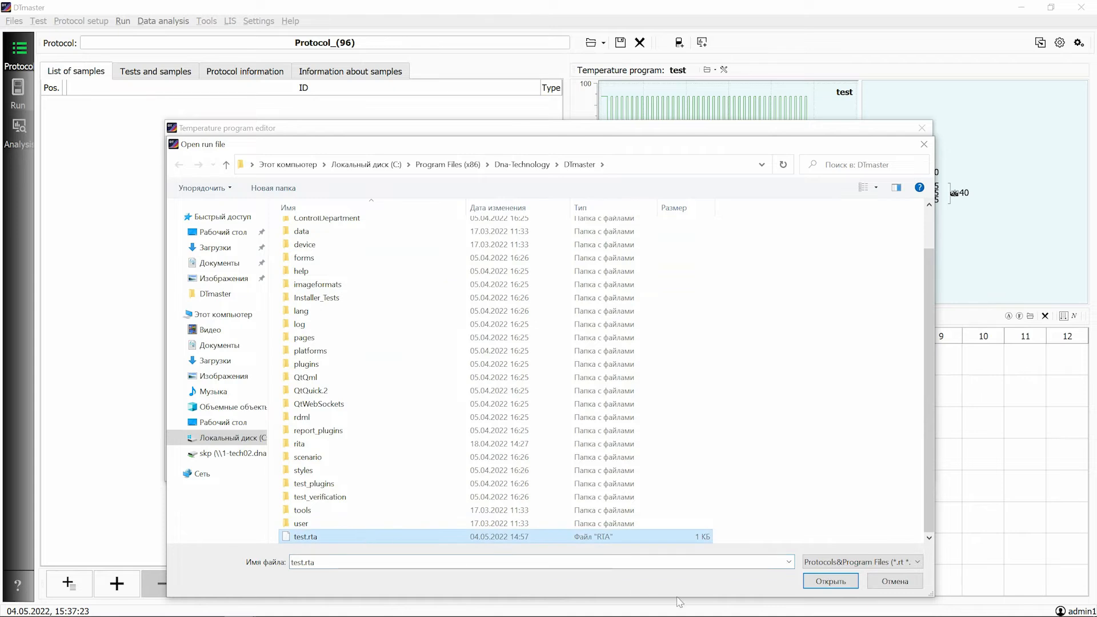
{"action": "left_click", "coordinate": [814, 582]}
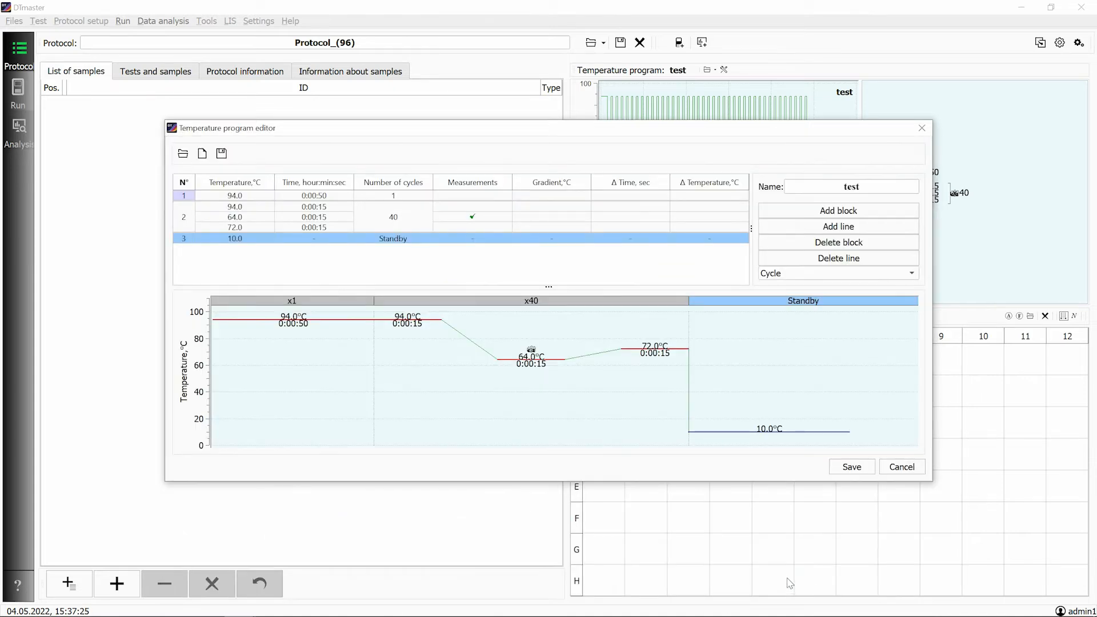
{"action": "left_click", "coordinate": [902, 466]}
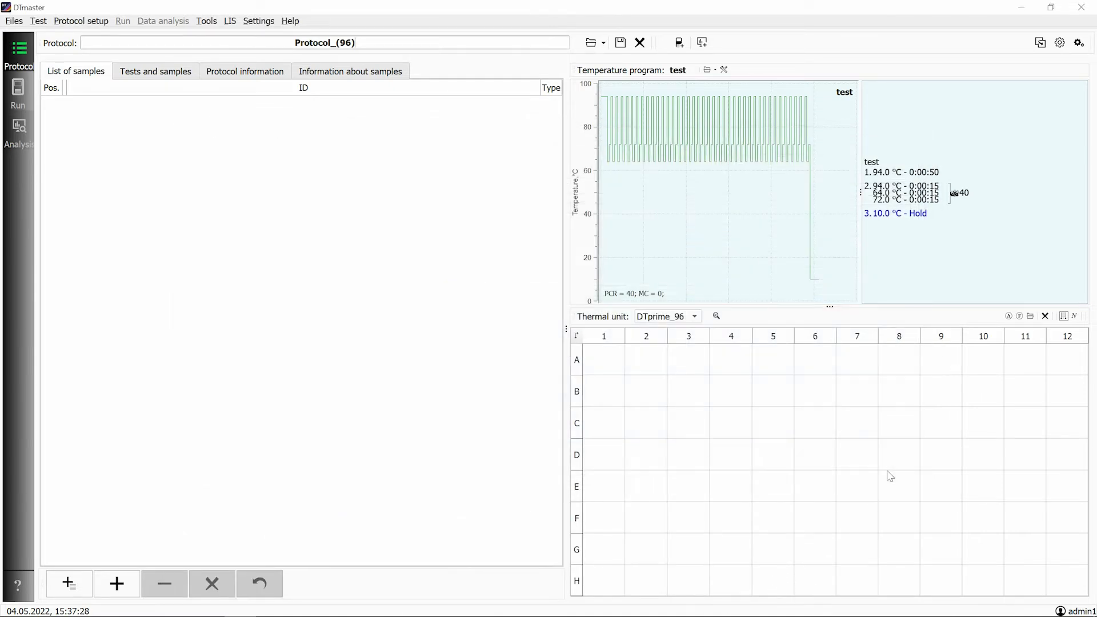
Lay out a new temperature program with three blocks, giving the second block three lines.
{"action": "left_click", "coordinate": [723, 70]}
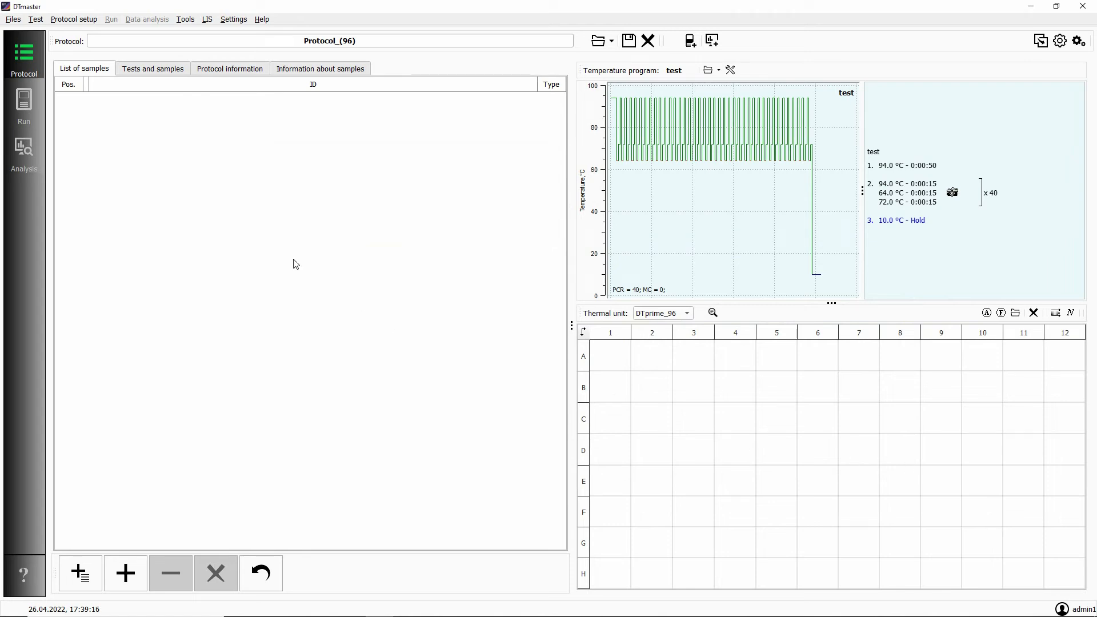
{"action": "left_click", "coordinate": [12, 19]}
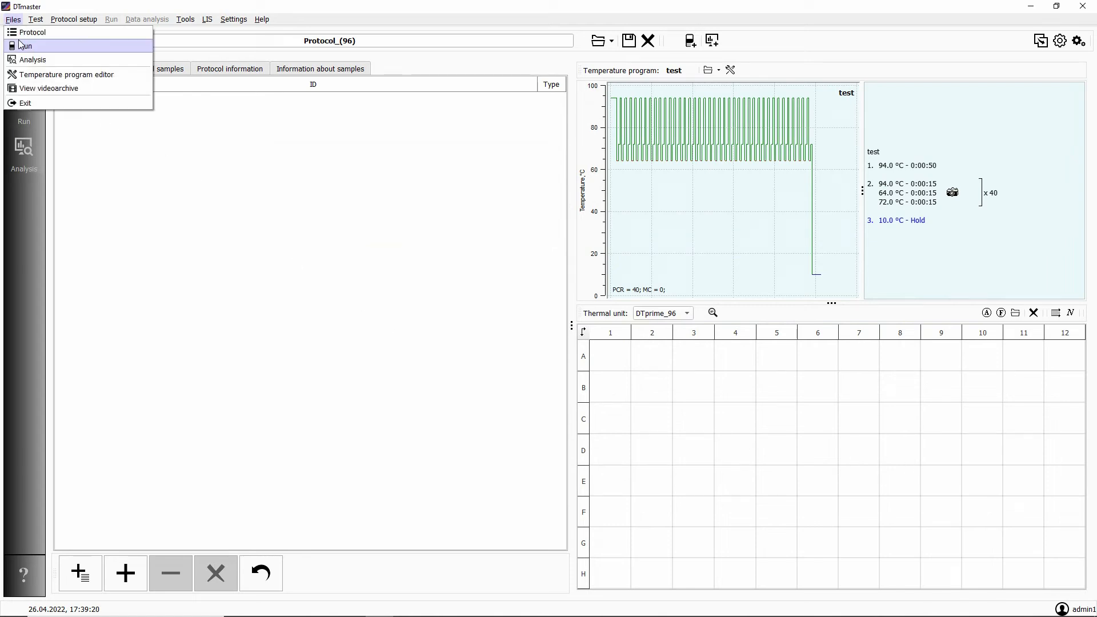
{"action": "left_click", "coordinate": [37, 75]}
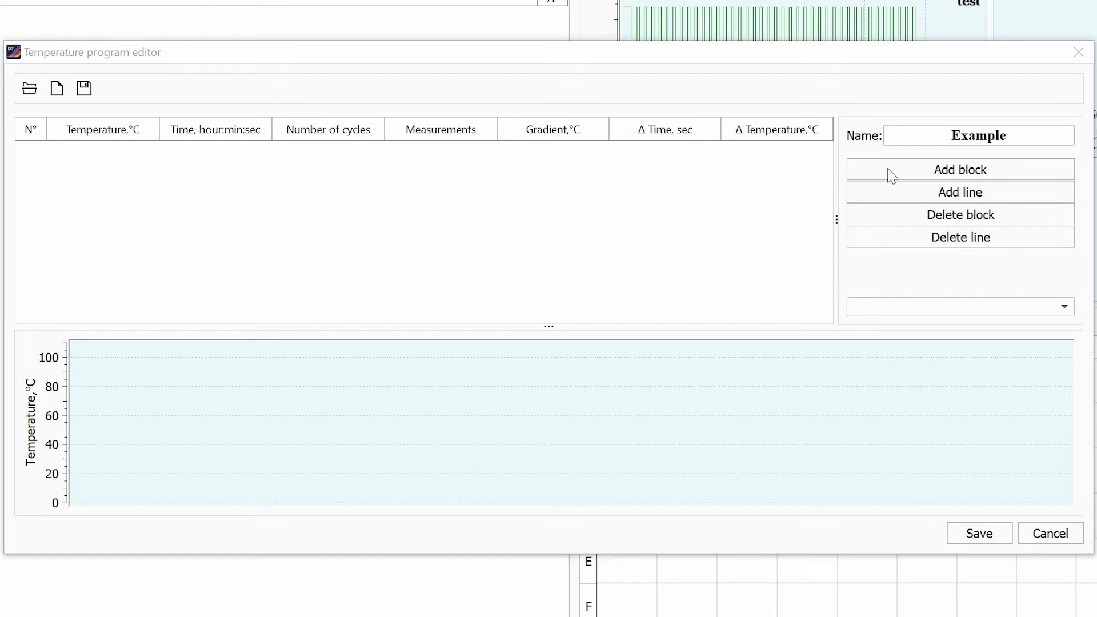
{"action": "left_click", "coordinate": [892, 174]}
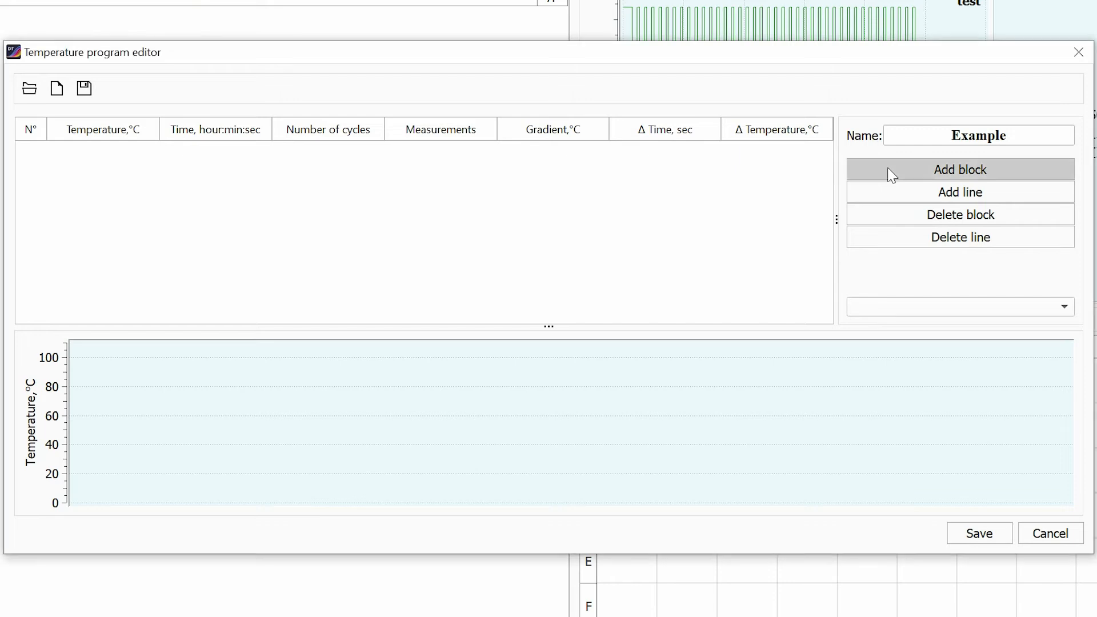
{"action": "left_click", "coordinate": [892, 175]}
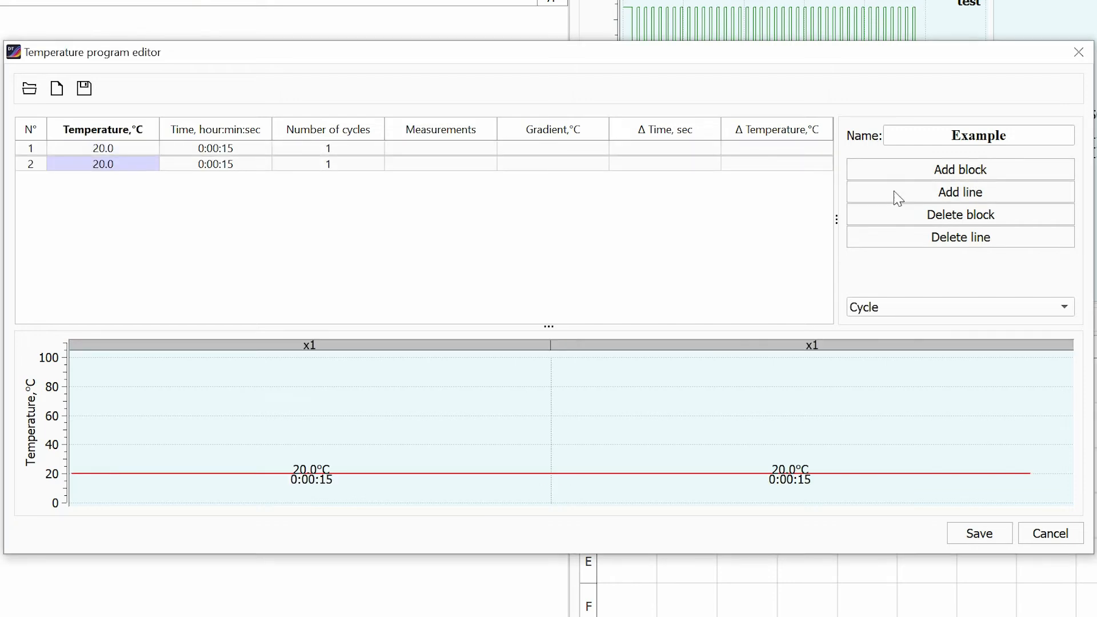
{"action": "left_click", "coordinate": [897, 197]}
{"action": "left_click", "coordinate": [897, 197]}
{"action": "left_click", "coordinate": [891, 173]}
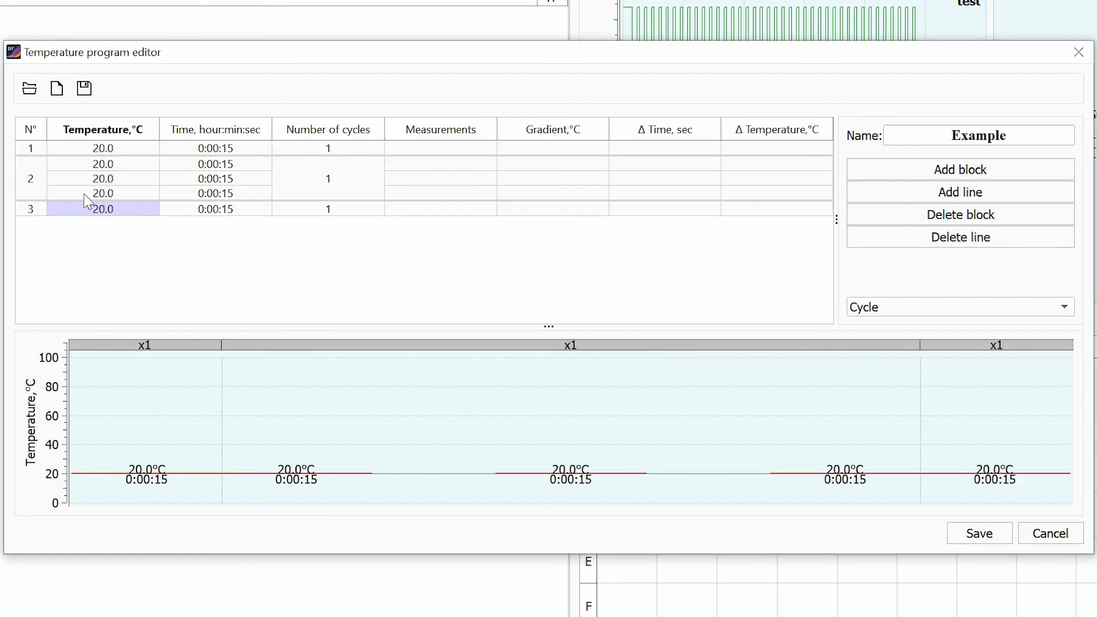
Set the first block of the temperature program to 94 °C for 50 seconds.
{"action": "double_click", "coordinate": [108, 152]}
{"action": "type", "text": "94"}
{"action": "key", "text": "Return"}
{"action": "double_click", "coordinate": [236, 148]}
{"action": "type", "text": "50"}
{"action": "key", "text": "Return"}
Set the three line temperatures of the second block to 94, 64 and 72 °C.
{"action": "double_click", "coordinate": [117, 163]}
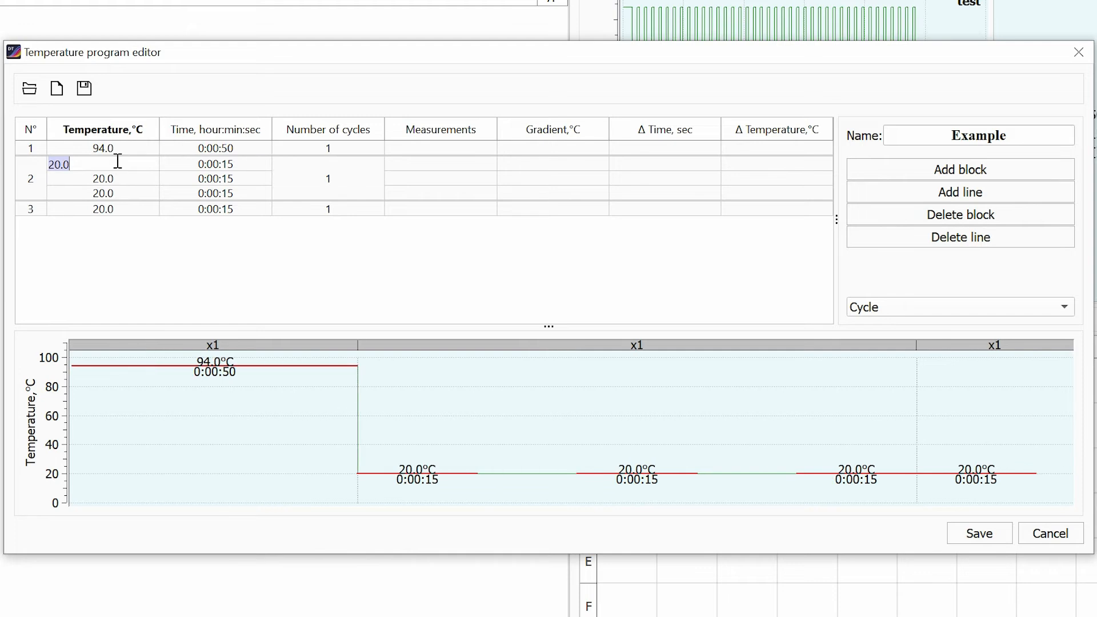
{"action": "type", "text": "94"}
{"action": "key", "text": "Return"}
{"action": "type", "text": "64"}
{"action": "key", "text": "Return"}
{"action": "type", "text": "72"}
{"action": "key", "text": "Return"}
Set the second block to 40 cycles and enable measurement on its 64 °C line.
{"action": "double_click", "coordinate": [331, 179]}
{"action": "type", "text": "40"}
{"action": "key", "text": "Return"}
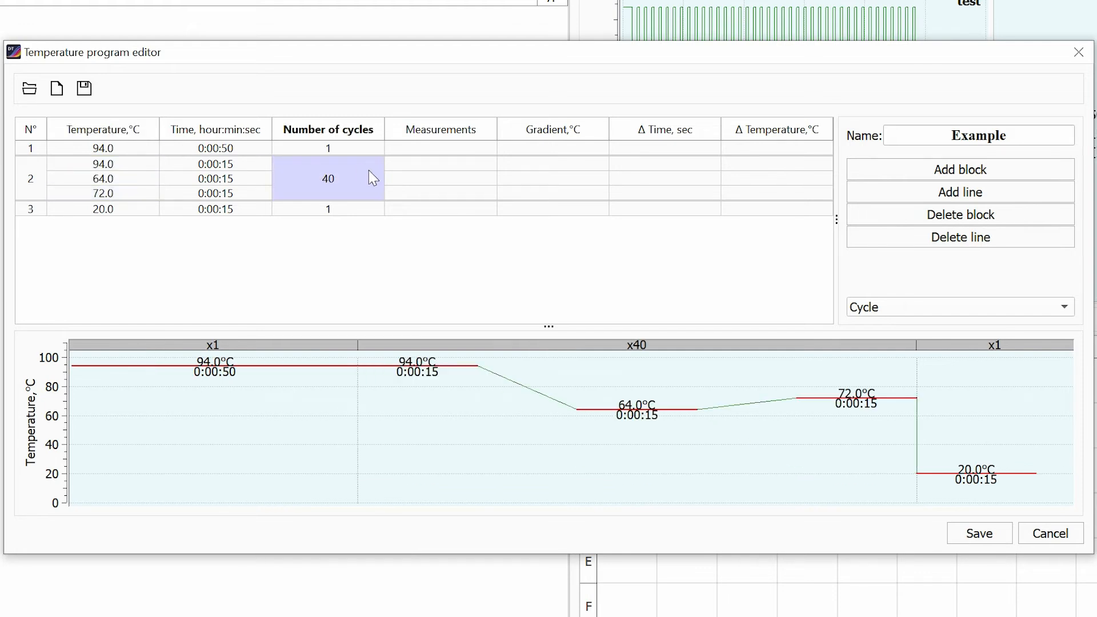
{"action": "double_click", "coordinate": [394, 180]}
{"action": "left_click", "coordinate": [433, 205]}
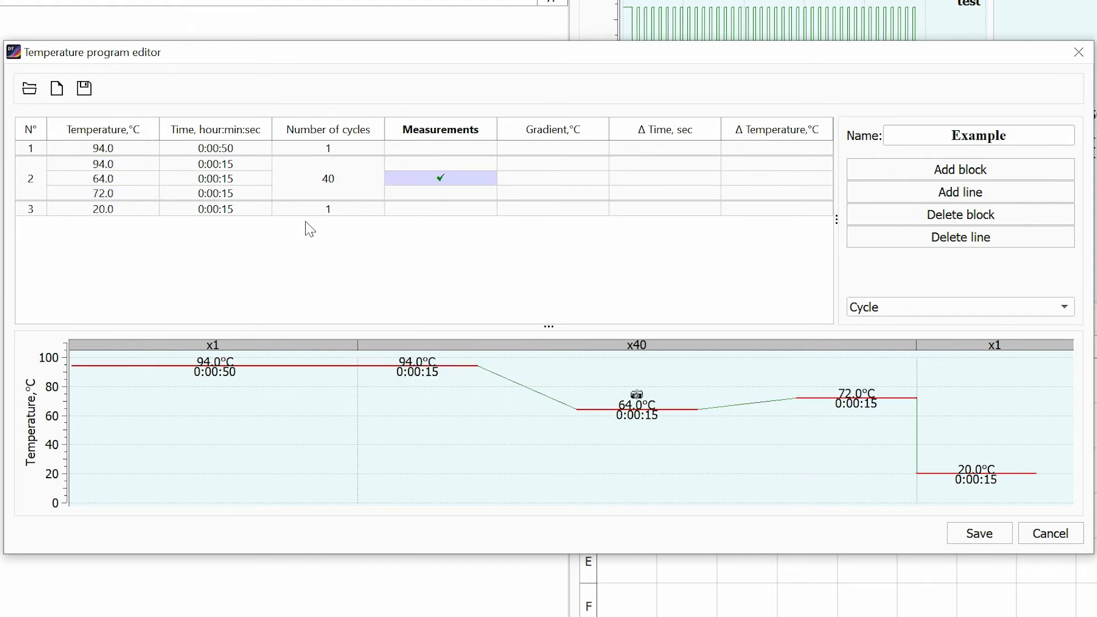
Convert the third block of the temperature program to a Standby block at 10 °C.
{"action": "left_click", "coordinate": [153, 212]}
{"action": "left_click", "coordinate": [865, 312]}
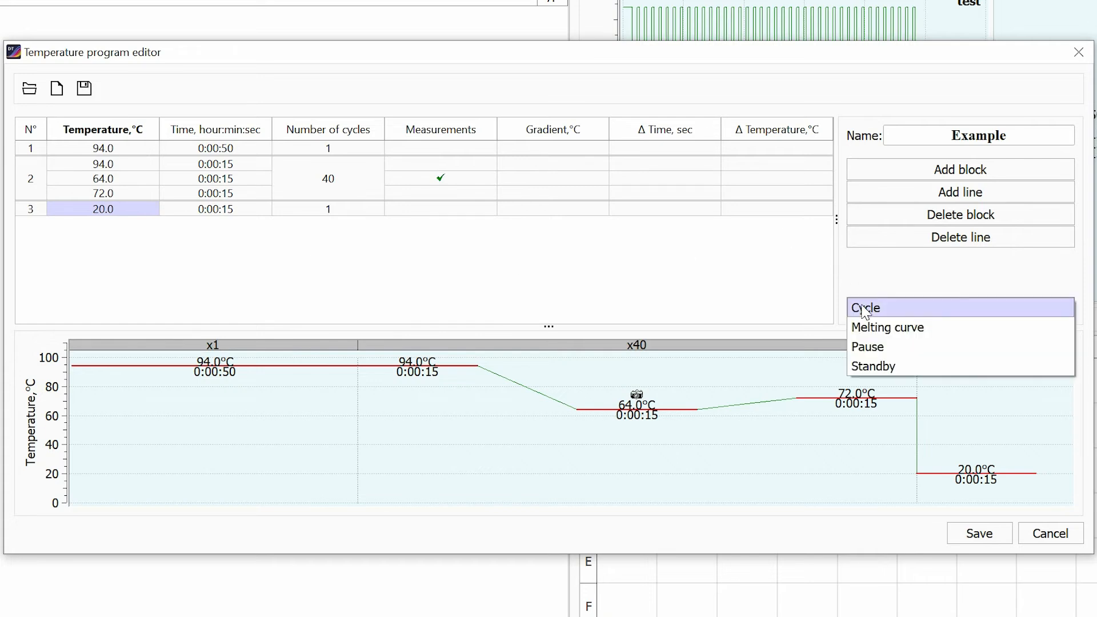
{"action": "left_click", "coordinate": [870, 371]}
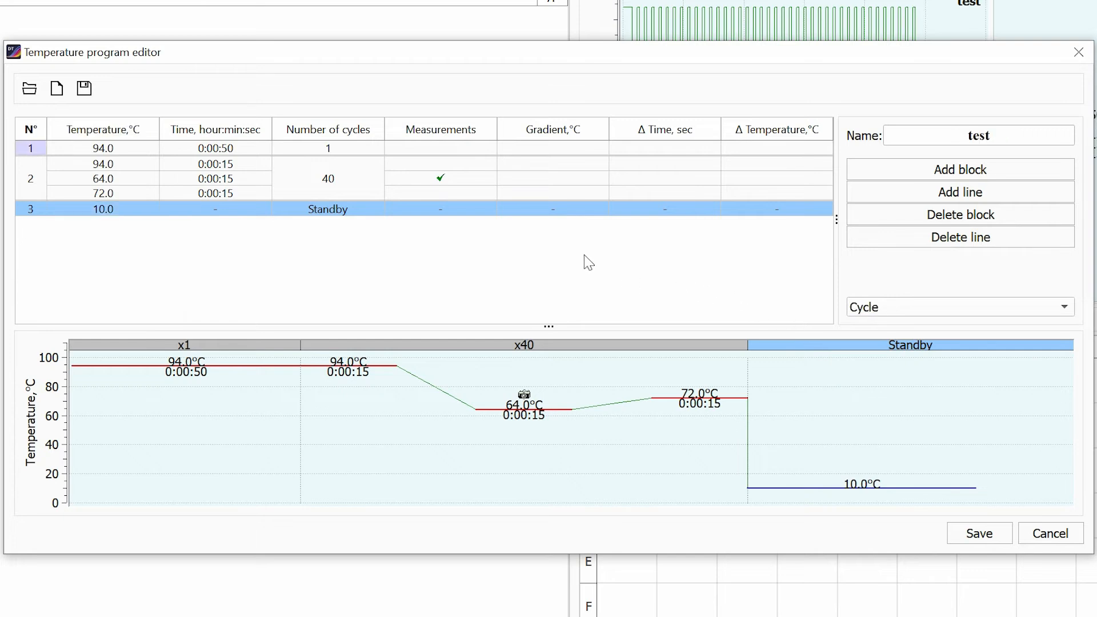
Open the gradient settings for the second block's 64 °C line and set a vertical gradient of -8.0 °C.
{"action": "double_click", "coordinate": [572, 177]}
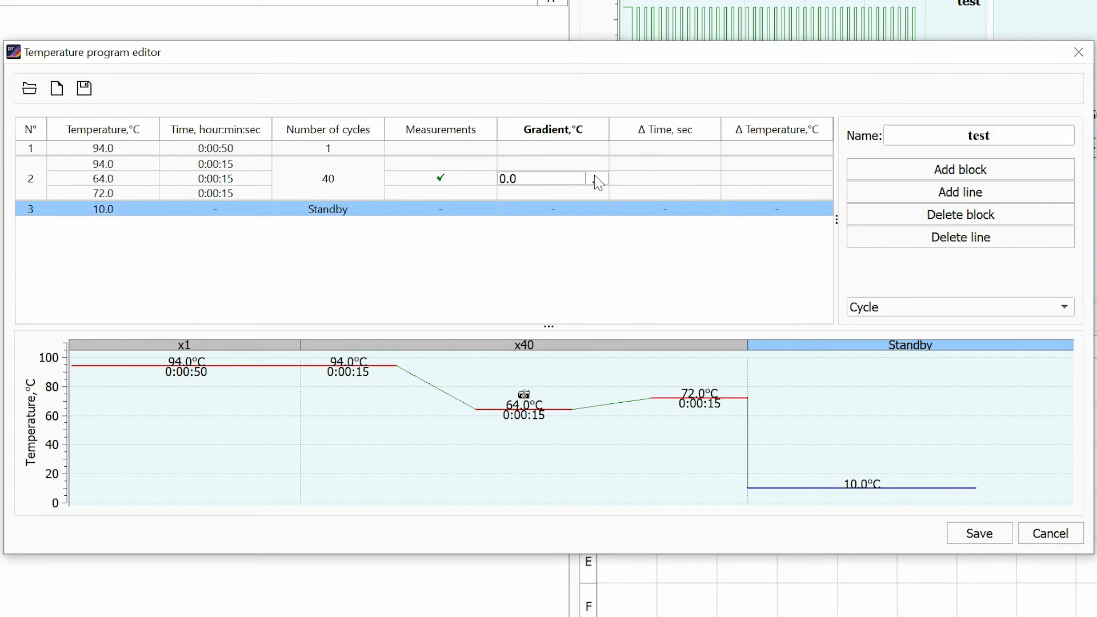
{"action": "left_click", "coordinate": [597, 178]}
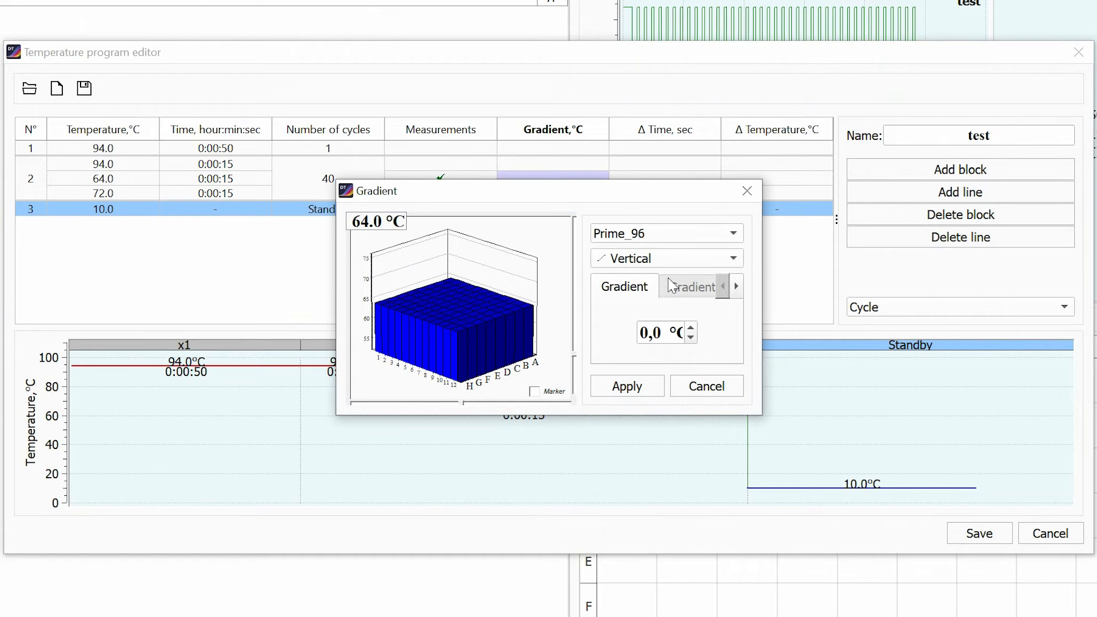
{"action": "left_click_drag", "start_coordinate": [691, 338], "coordinate": [693, 339]}
Switch the 64 °C line's gradient type to Horizontal and set it to 8.0 °C.
{"action": "left_click", "coordinate": [698, 269]}
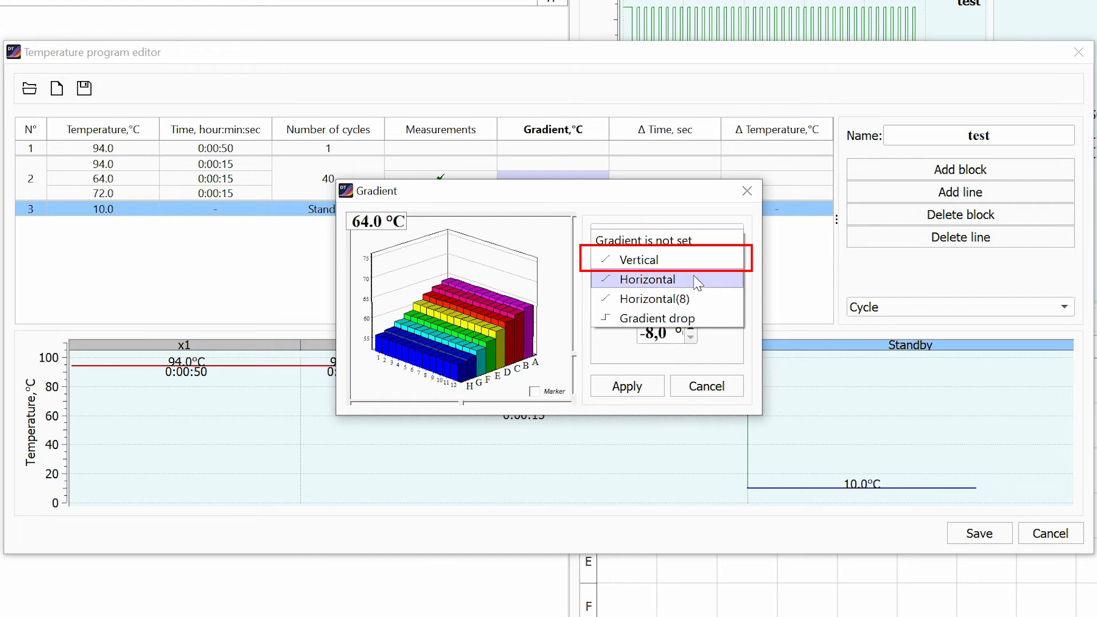
{"action": "left_click", "coordinate": [697, 282]}
{"action": "left_click_drag", "start_coordinate": [691, 329], "coordinate": [692, 329]}
Apply a gradient drop of 2.1, 0.0, -2.0, -3.1, -5.1 and -8.0 °C to the 64 °C line and save the program.
{"action": "left_click", "coordinate": [692, 260]}
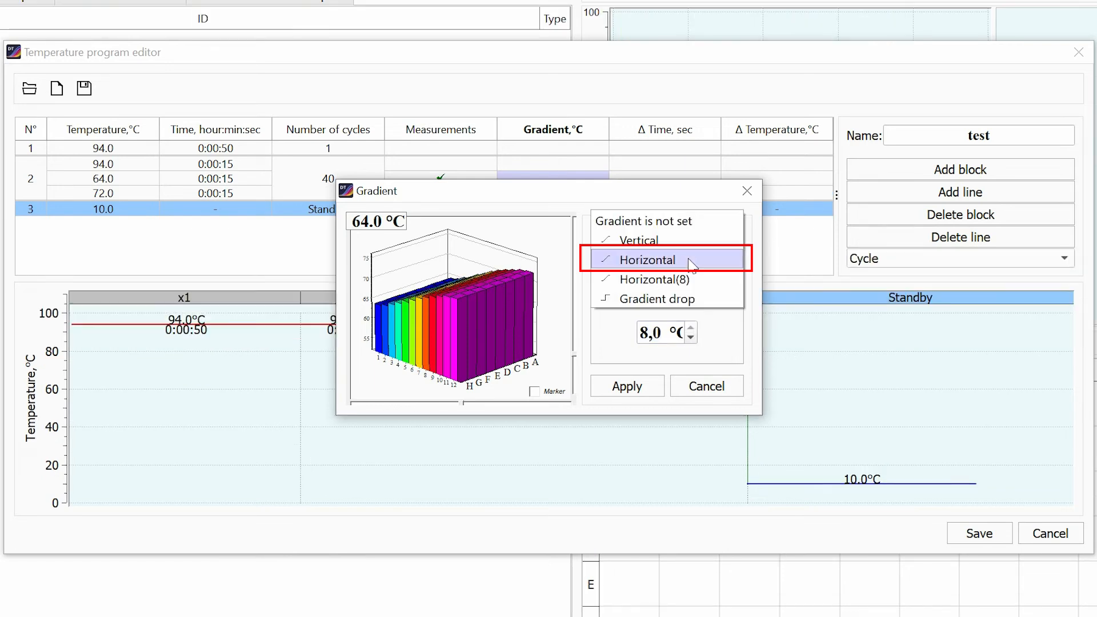
{"action": "left_click", "coordinate": [696, 299]}
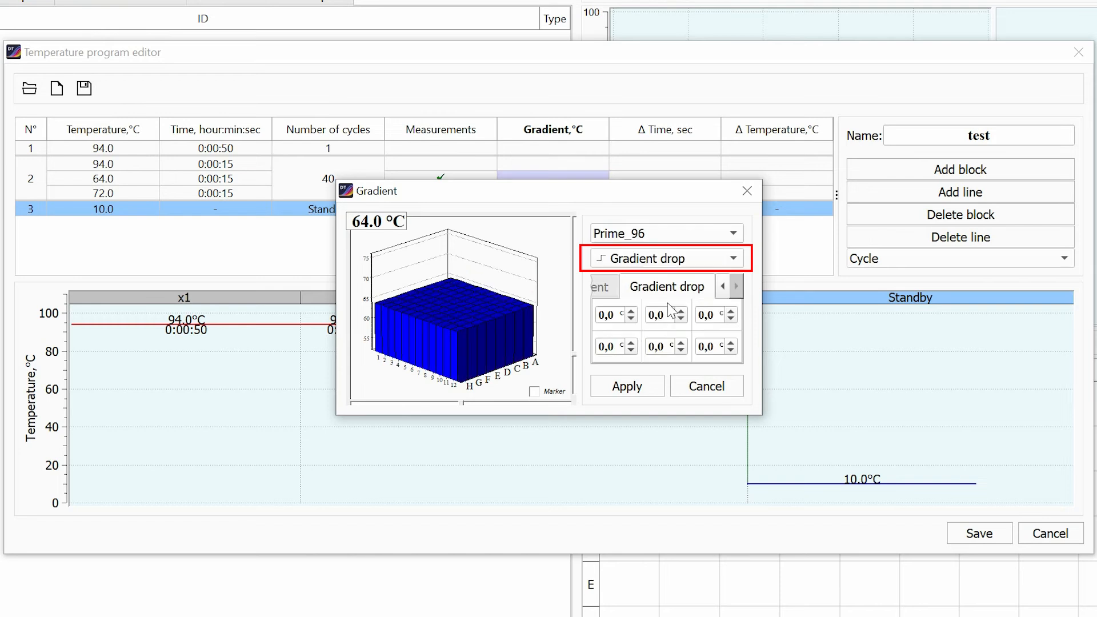
{"action": "left_click_drag", "start_coordinate": [632, 312], "coordinate": [632, 313]}
{"action": "left_click_drag", "start_coordinate": [731, 319], "coordinate": [730, 321]}
{"action": "left_click_drag", "start_coordinate": [631, 349], "coordinate": [635, 353]}
{"action": "left_click_drag", "start_coordinate": [683, 350], "coordinate": [735, 354]}
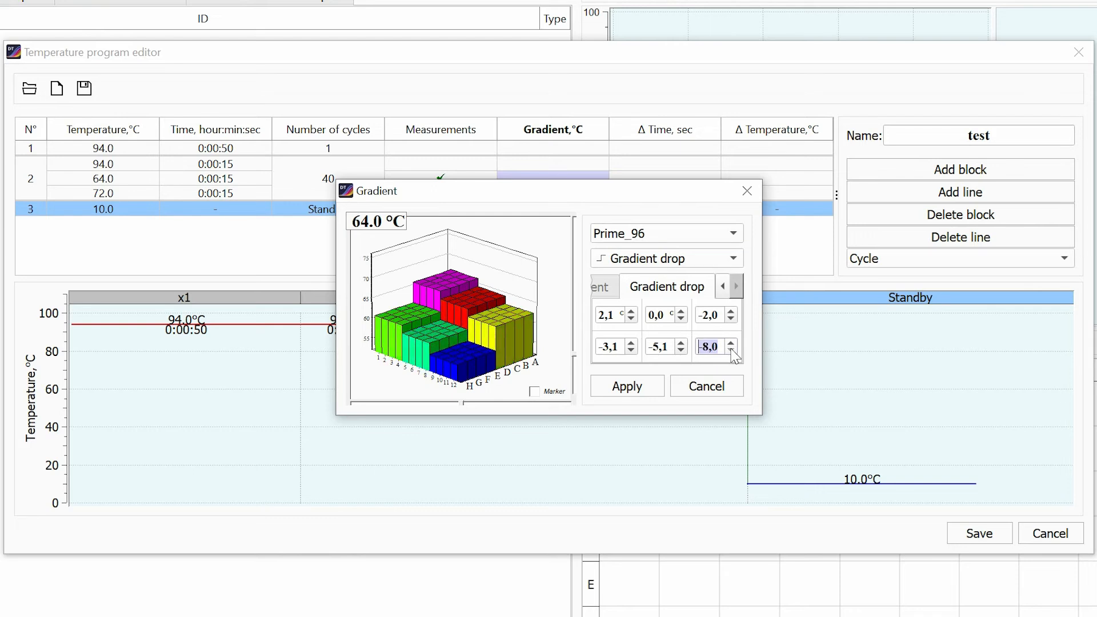
{"action": "left_click", "coordinate": [657, 392]}
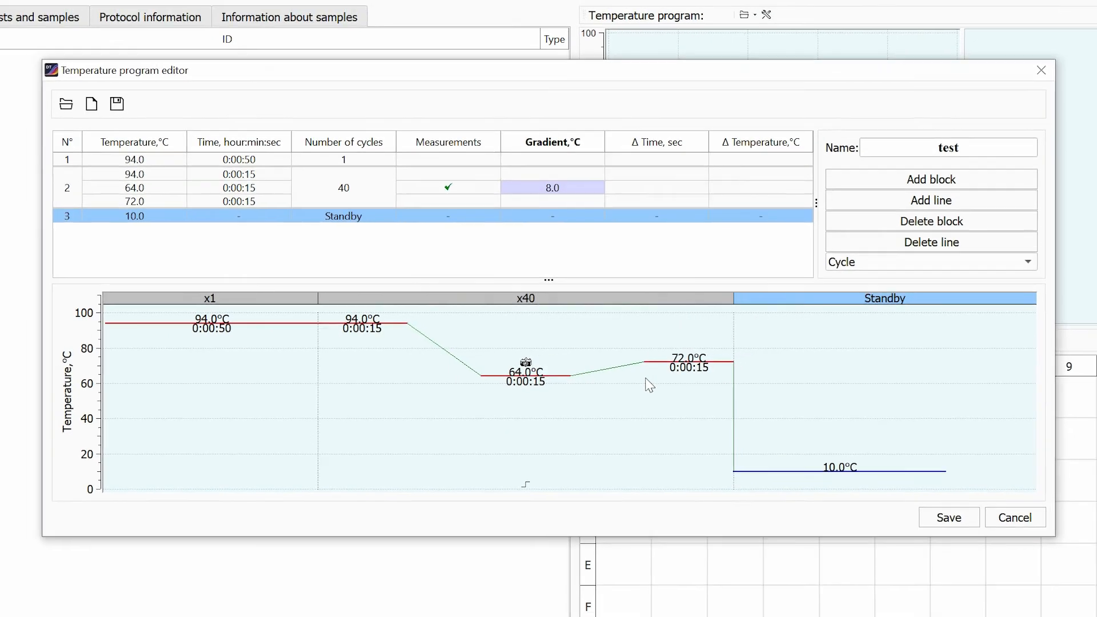
{"action": "left_click", "coordinate": [979, 533]}
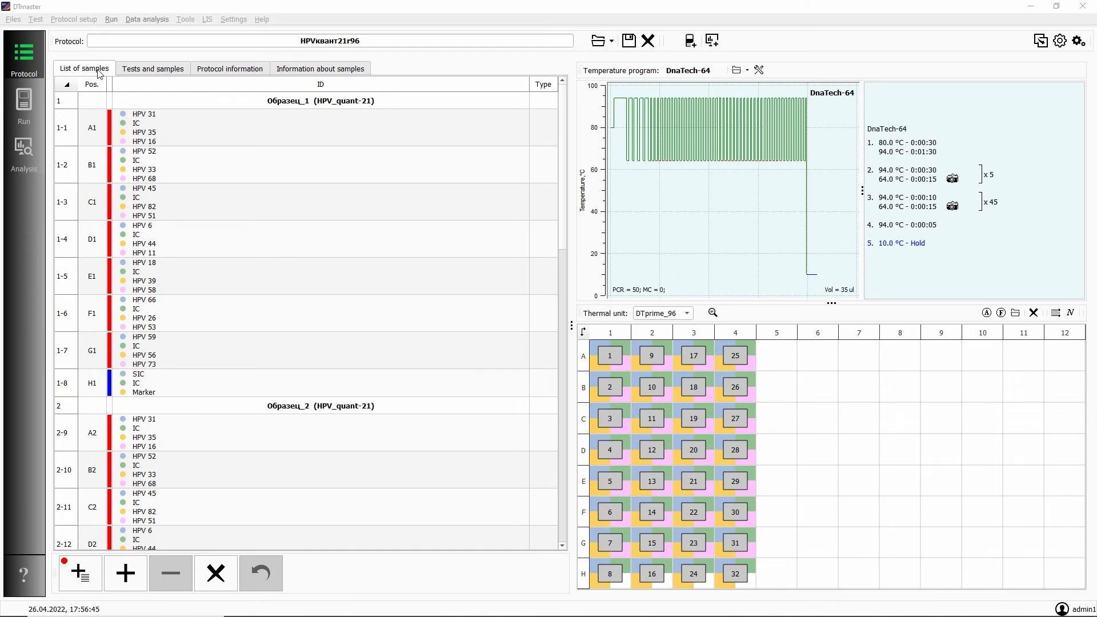
Examine the HPV protocol's tests, protocol information and sample information, as well as the tube rows in its sample list.
{"action": "left_click", "coordinate": [153, 72]}
{"action": "left_click", "coordinate": [211, 71]}
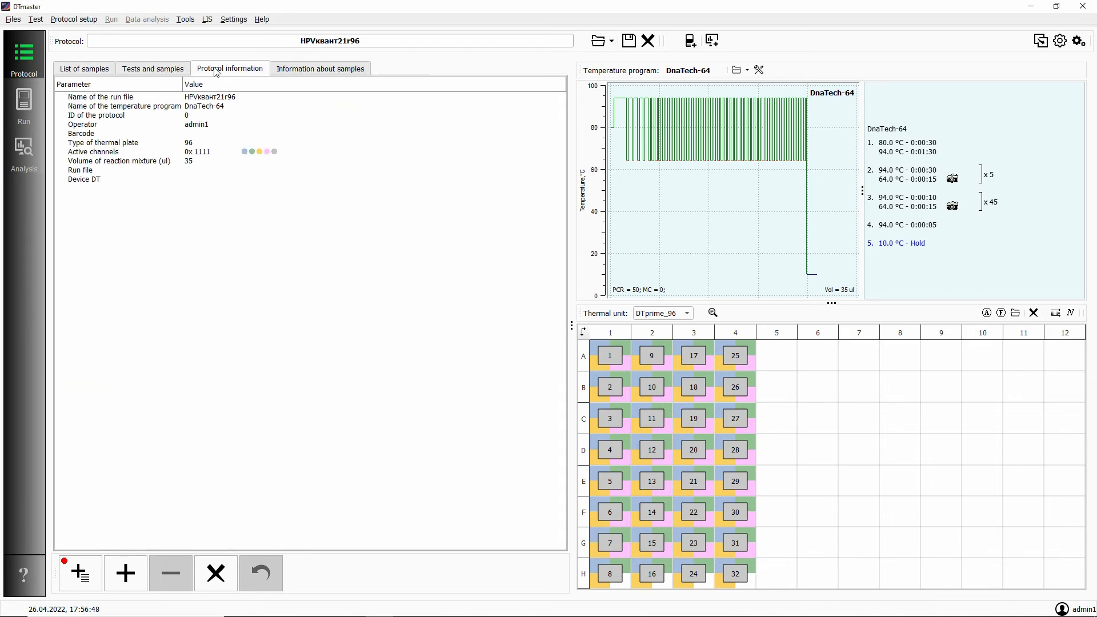
{"action": "left_click", "coordinate": [302, 72]}
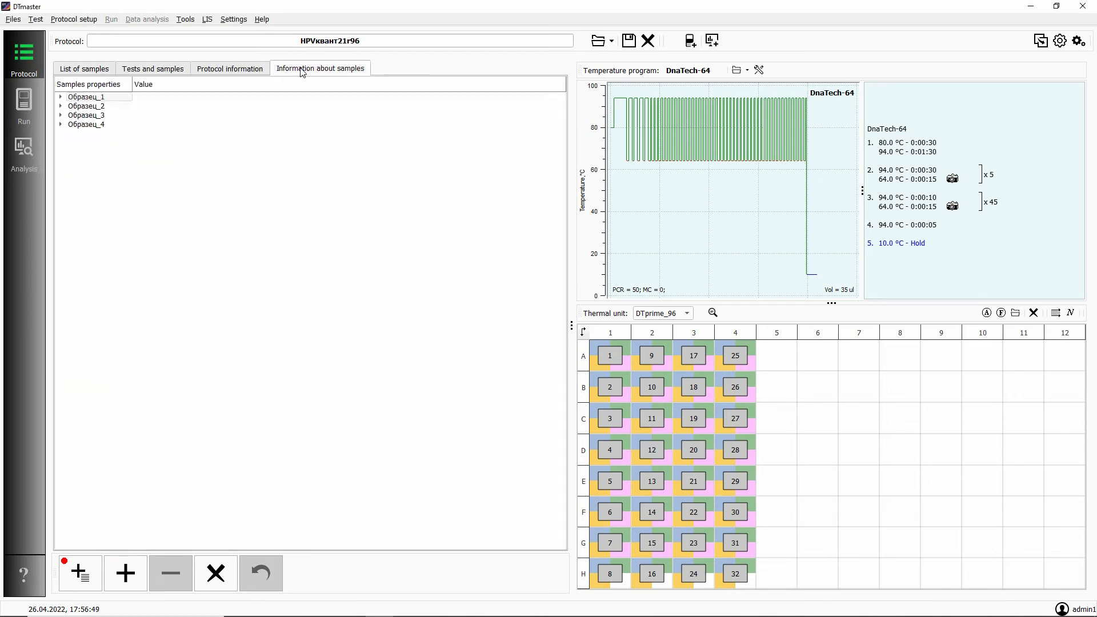
{"action": "left_click", "coordinate": [95, 72]}
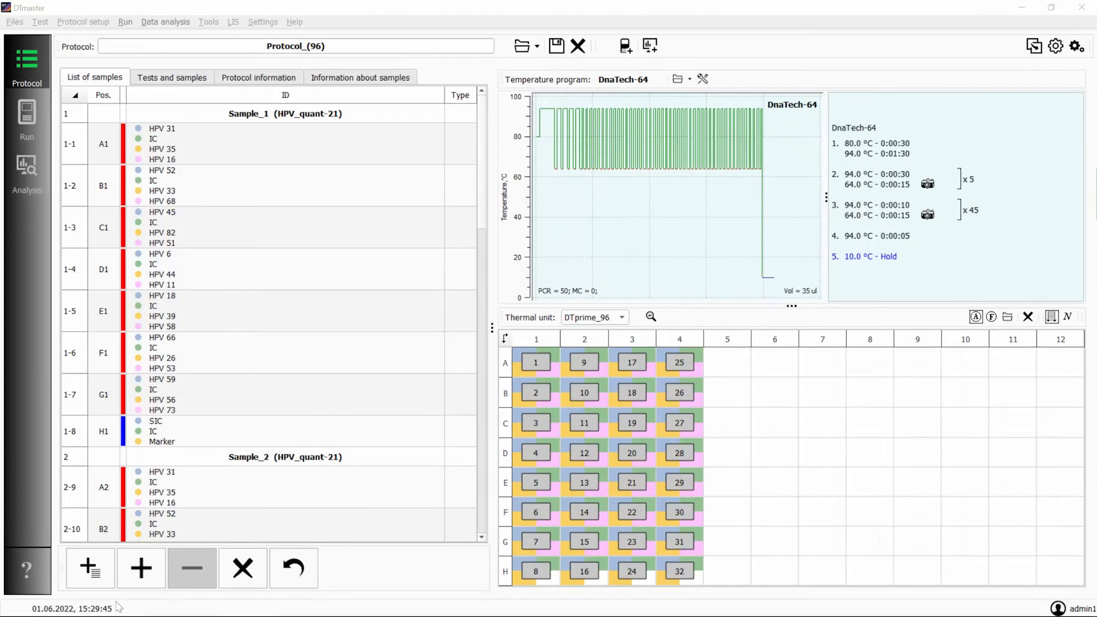
{"action": "left_click", "coordinate": [81, 605]}
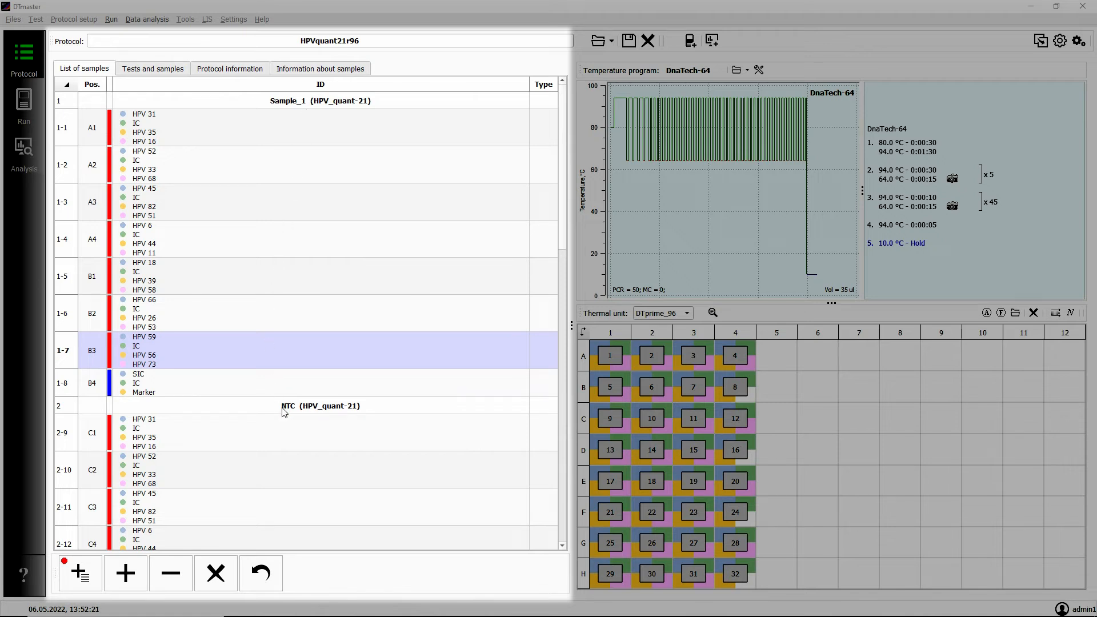
{"action": "left_click", "coordinate": [92, 280]}
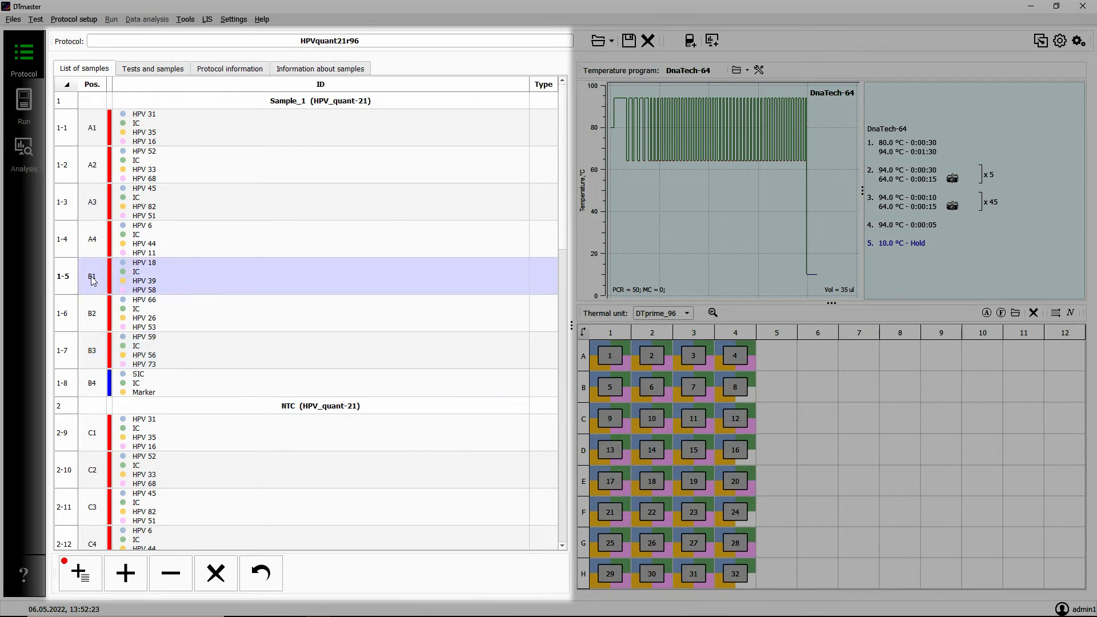
{"action": "left_click", "coordinate": [95, 363]}
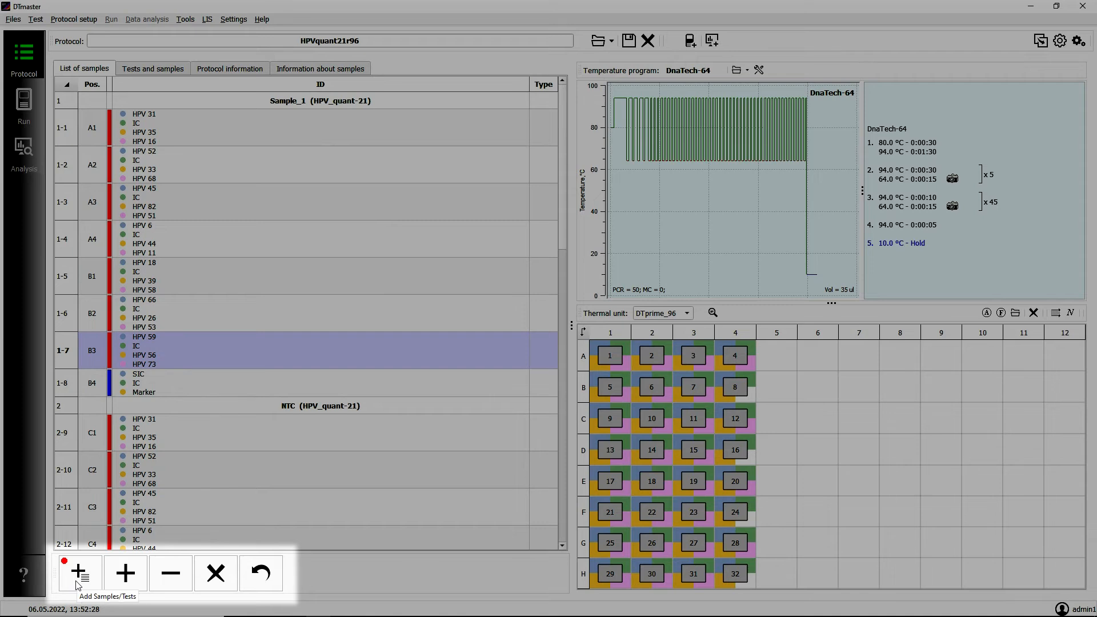
Add one more HPV_quant-21 sample to the protocol, remove it again, and clear the sample list.
{"action": "left_click", "coordinate": [79, 584]}
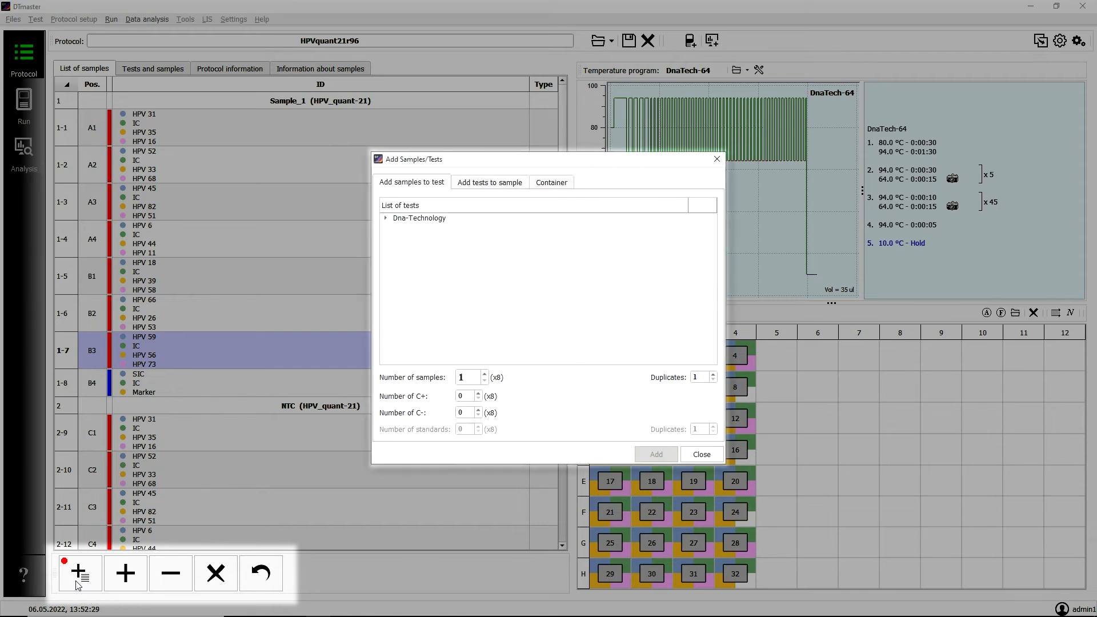
{"action": "left_click", "coordinate": [702, 455]}
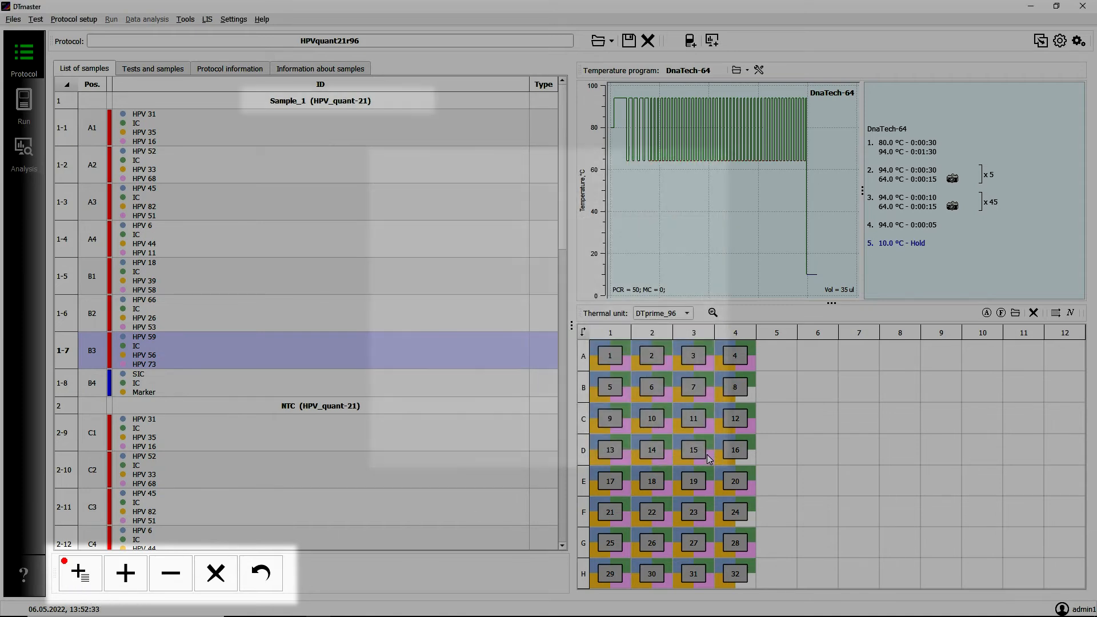
{"action": "left_click", "coordinate": [116, 582]}
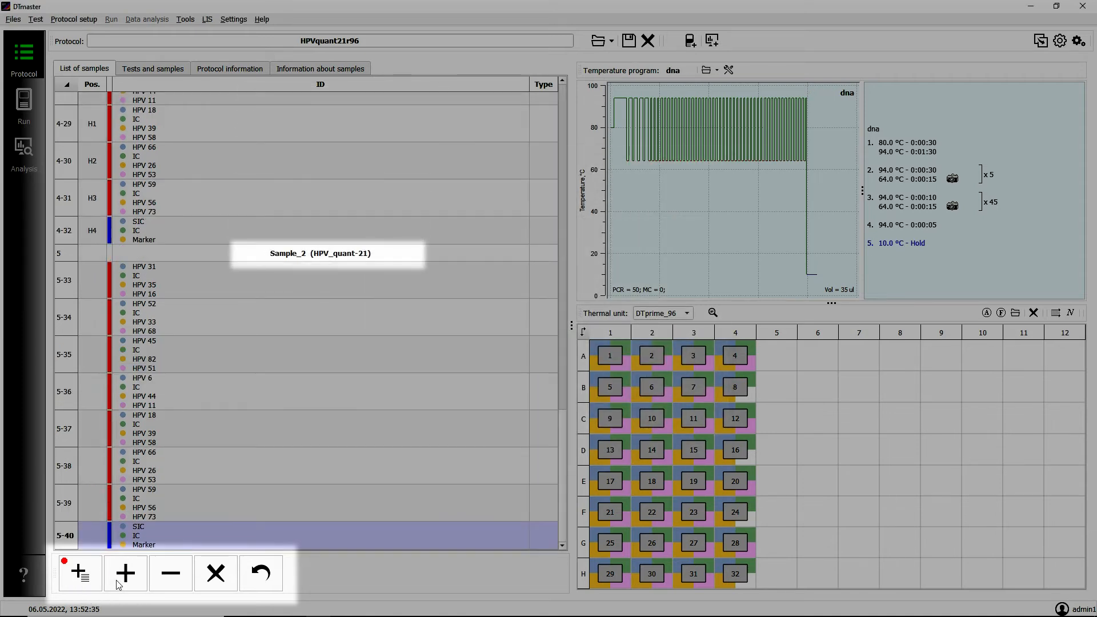
{"action": "left_click", "coordinate": [173, 579]}
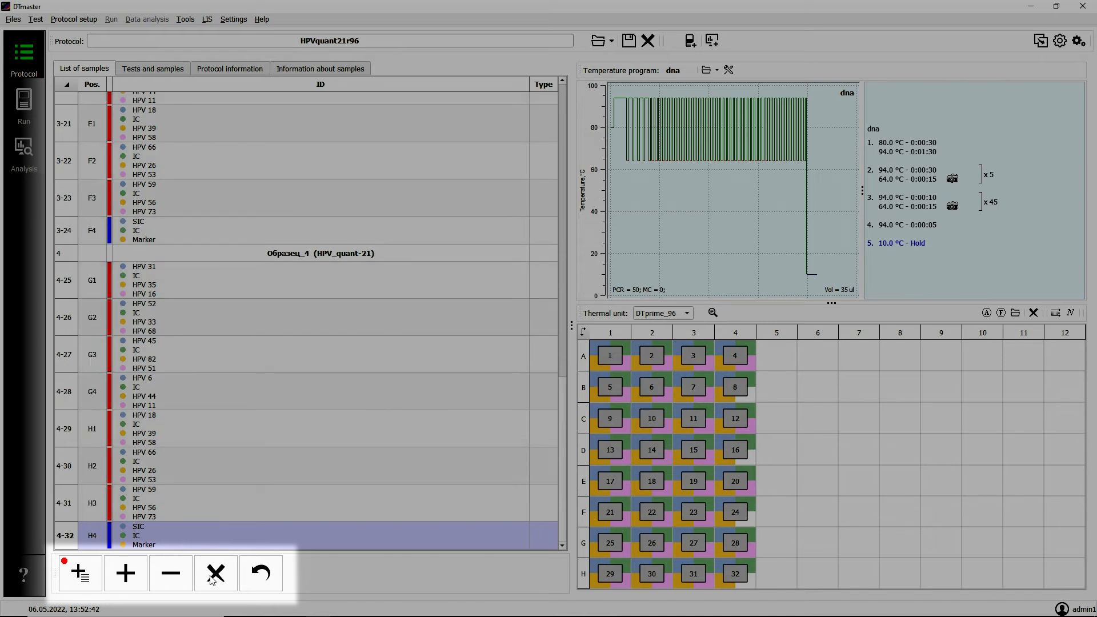
{"action": "left_click", "coordinate": [217, 575]}
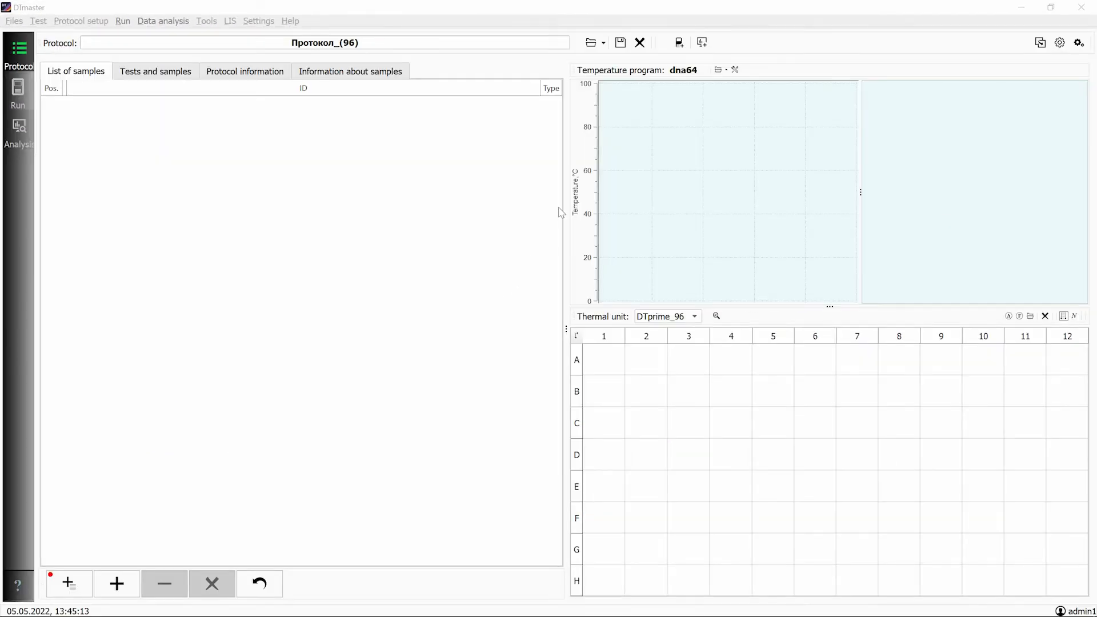
Open the saved protocol file Протокол_(96)_250321_162817.rt from the admin1 folder.
{"action": "left_click", "coordinate": [592, 44]}
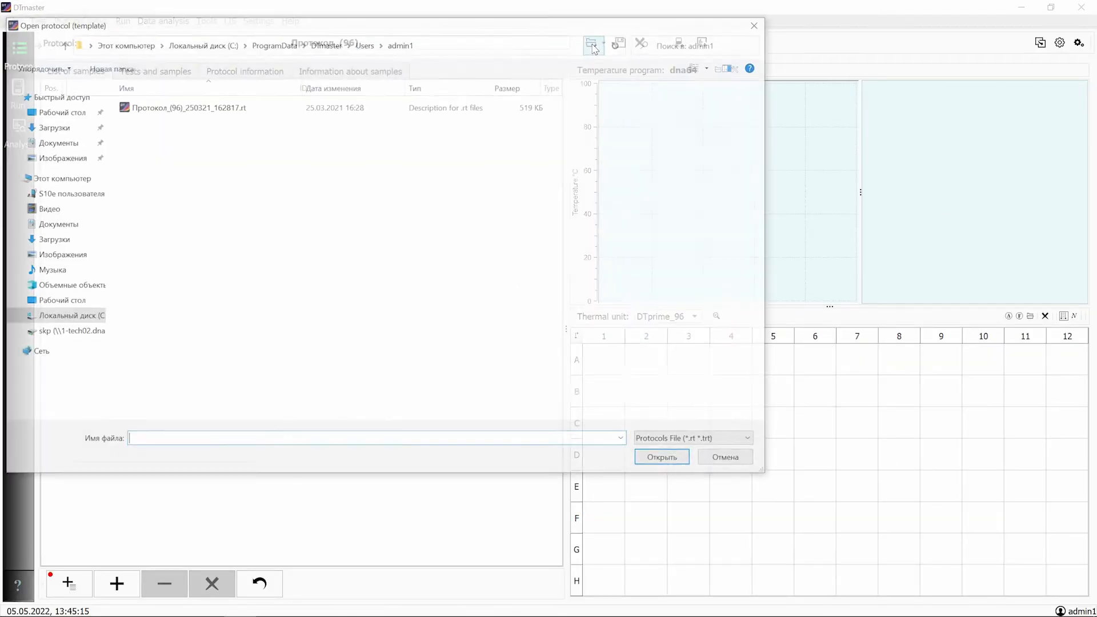
{"action": "double_click", "coordinate": [242, 106]}
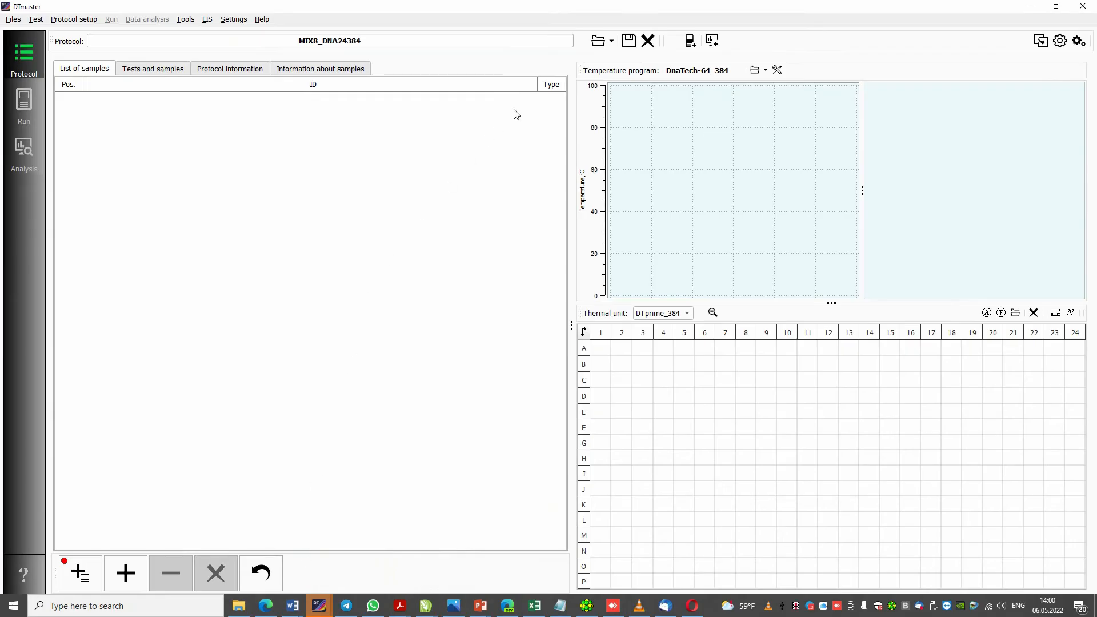
Open the protocol file HPV quant-21.rt from USB Drive (E:).
{"action": "left_click", "coordinate": [598, 41]}
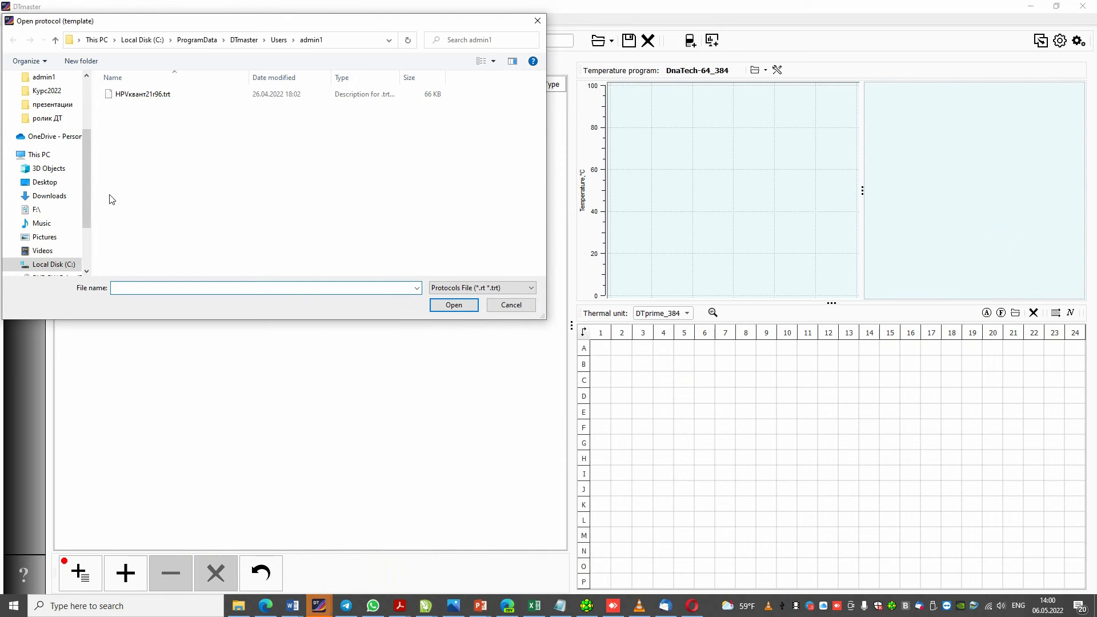
{"action": "scroll", "coordinate": [84, 204], "scroll_direction": "down", "scroll_amount": 2}
{"action": "left_click", "coordinate": [63, 249]}
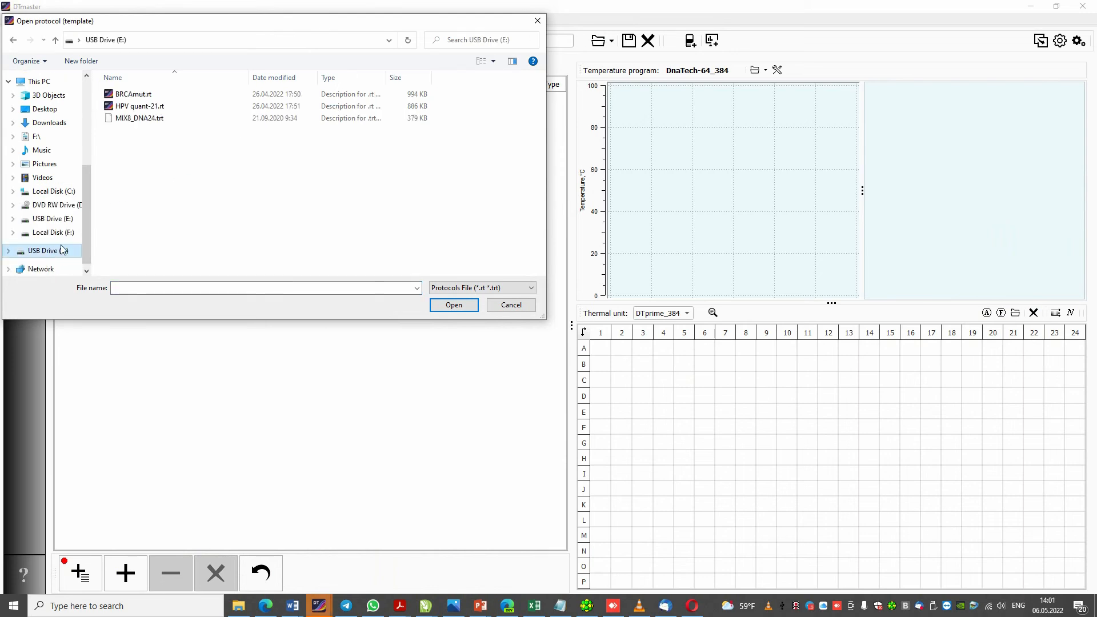
{"action": "left_click", "coordinate": [132, 106]}
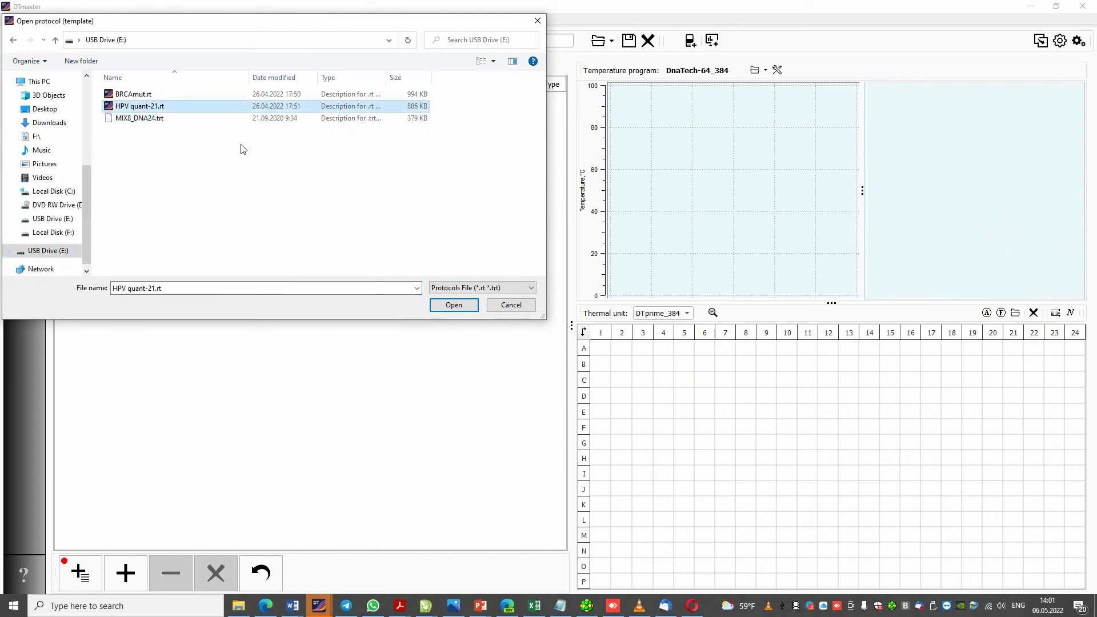
{"action": "left_click", "coordinate": [454, 304]}
Open the protocol template MIX8_DNA24.trt from USB Drive (E:).
{"action": "left_click", "coordinate": [598, 41]}
{"action": "scroll", "coordinate": [88, 249], "scroll_direction": "down", "scroll_amount": 1}
{"action": "left_click", "coordinate": [48, 233]}
{"action": "left_click", "coordinate": [139, 118]}
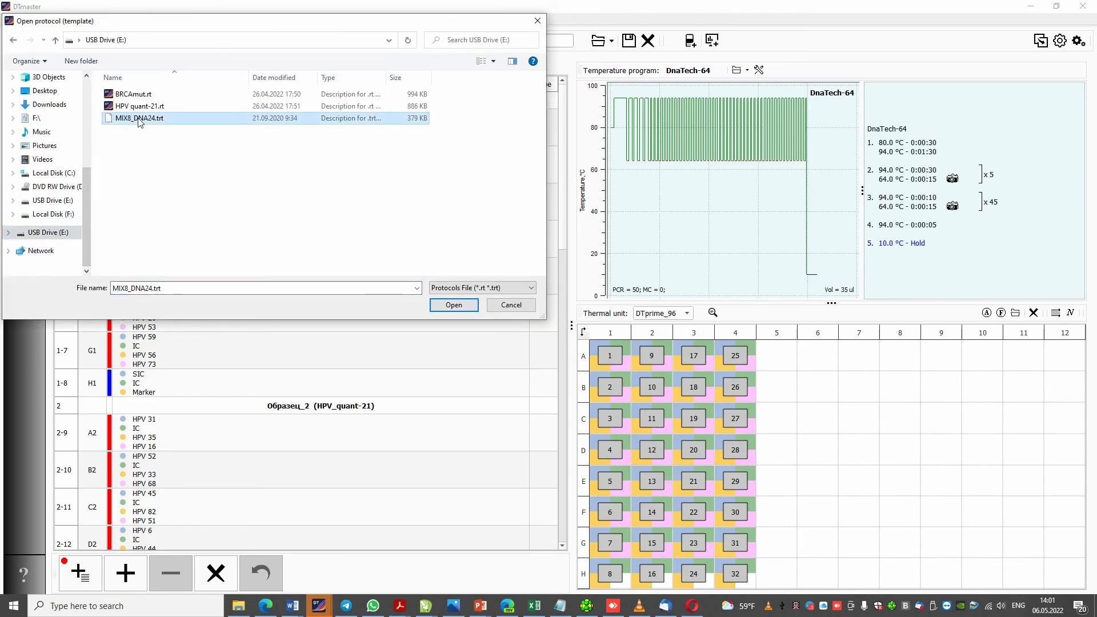
{"action": "left_click", "coordinate": [448, 308]}
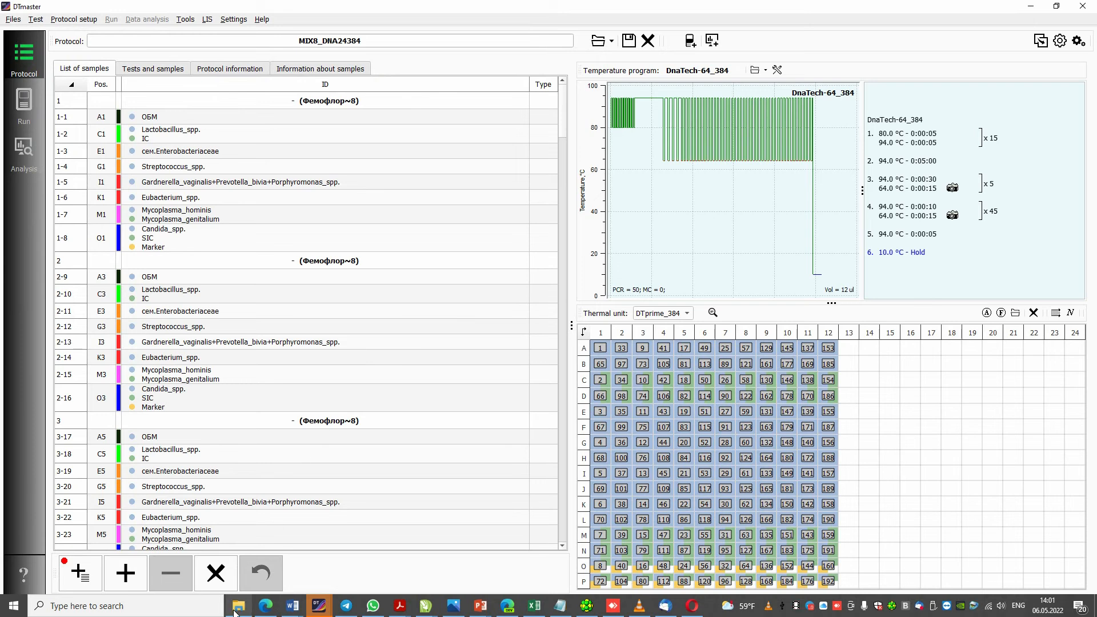
View the available thermal unit types for the loaded MIX8 protocol.
{"action": "left_click", "coordinate": [235, 613]}
{"action": "left_click", "coordinate": [329, 254]}
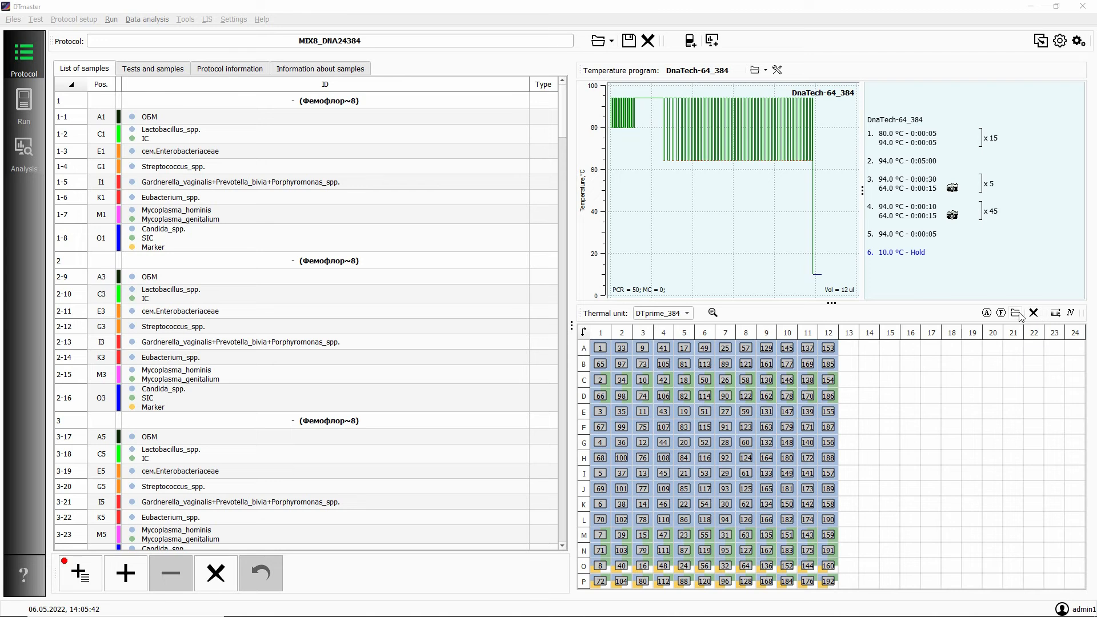
{"action": "left_click", "coordinate": [688, 317]}
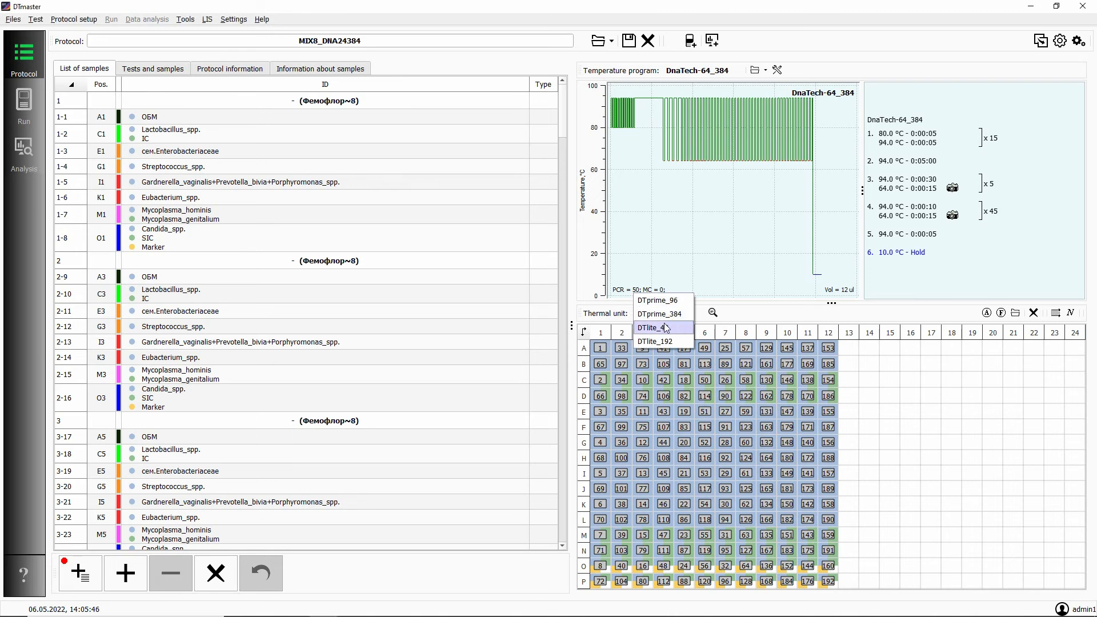
{"action": "left_click", "coordinate": [843, 315]}
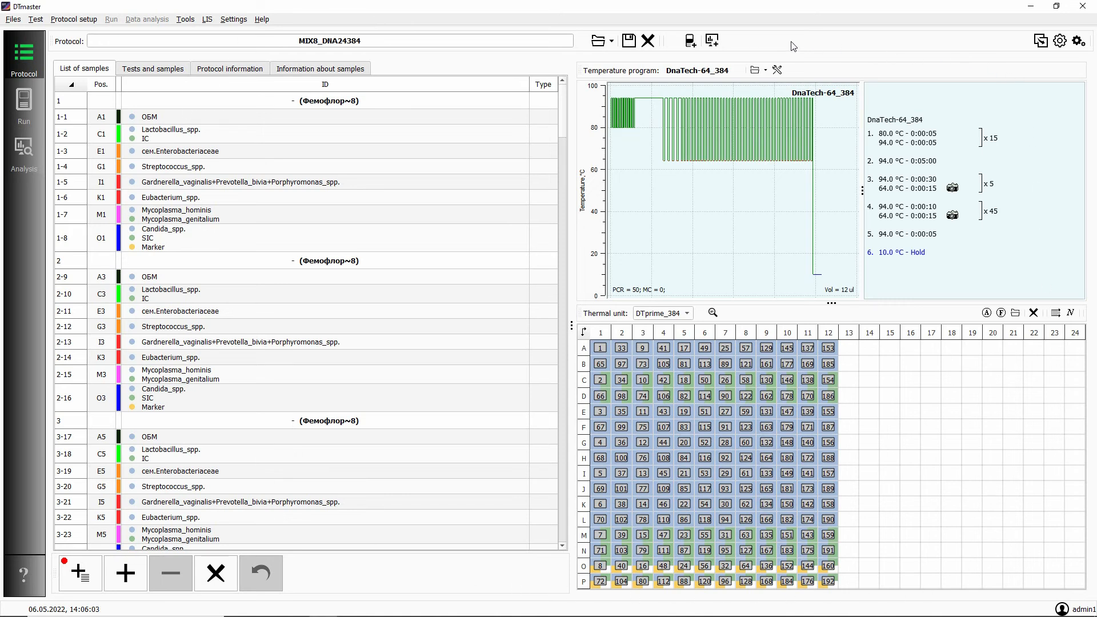
Save the protocol as the template MIX8_DNA24384.trt in the admin1 folder and select that template for opening.
{"action": "left_click", "coordinate": [629, 41]}
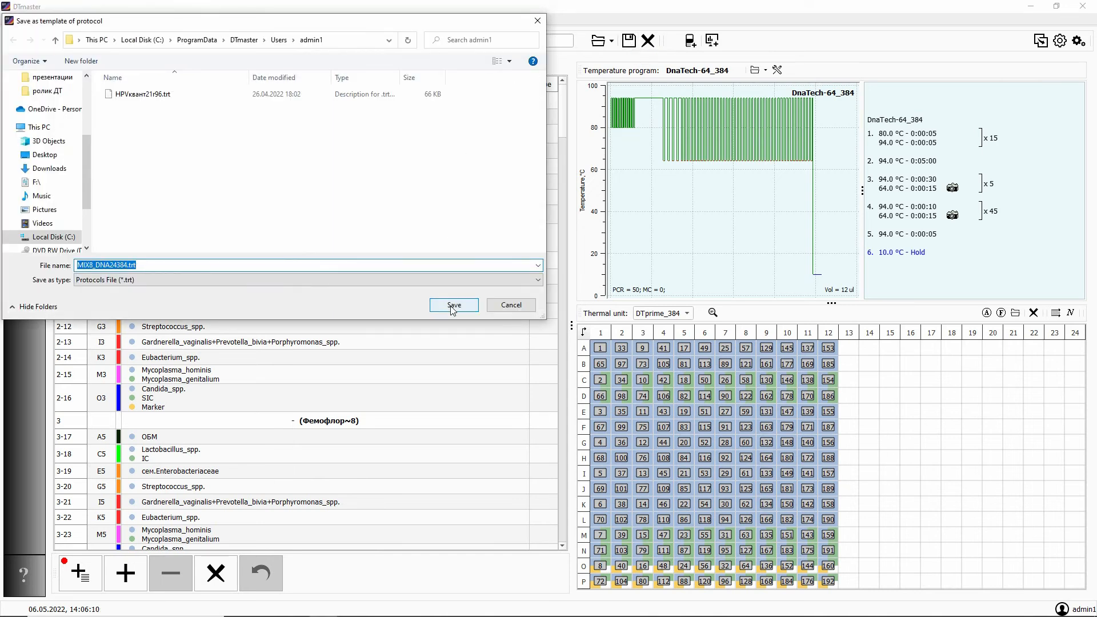
{"action": "left_click", "coordinate": [453, 306]}
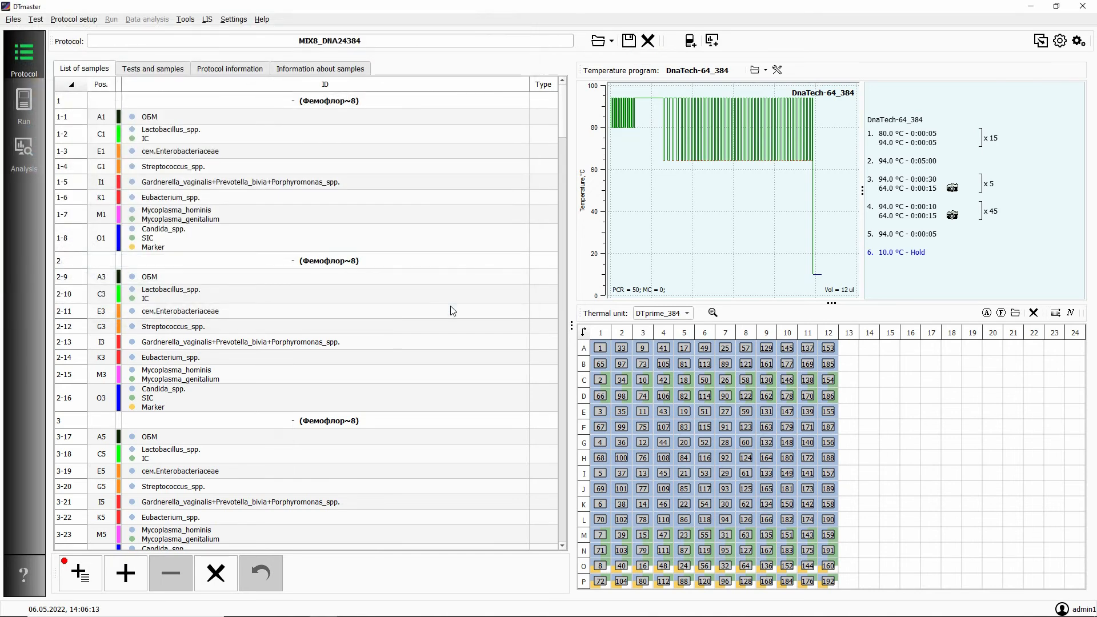
{"action": "left_click", "coordinate": [597, 41]}
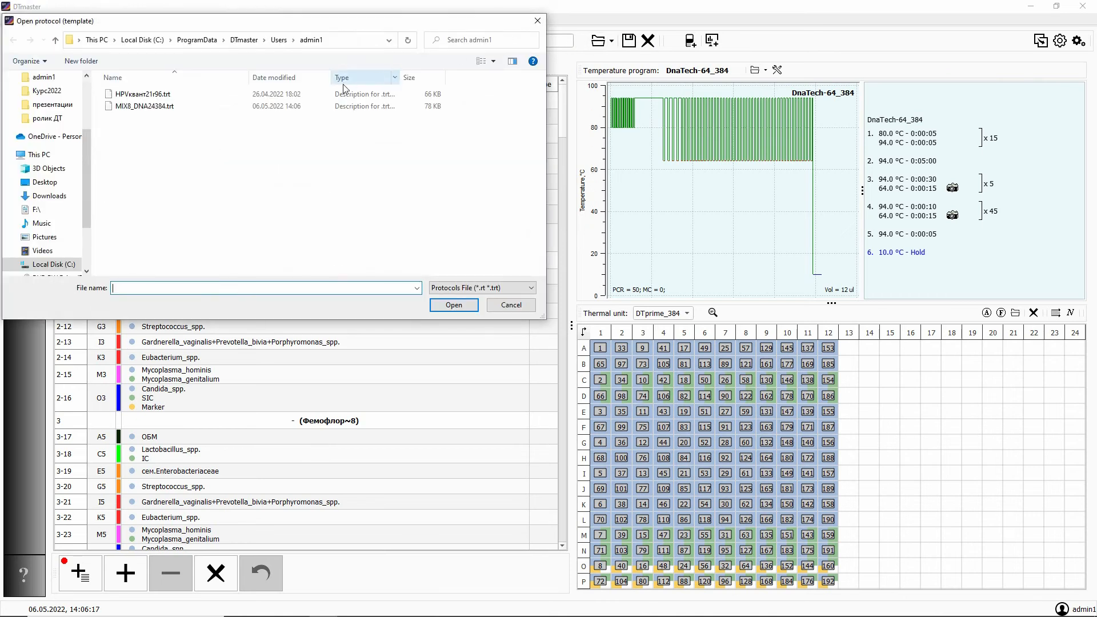
{"action": "left_click", "coordinate": [163, 109]}
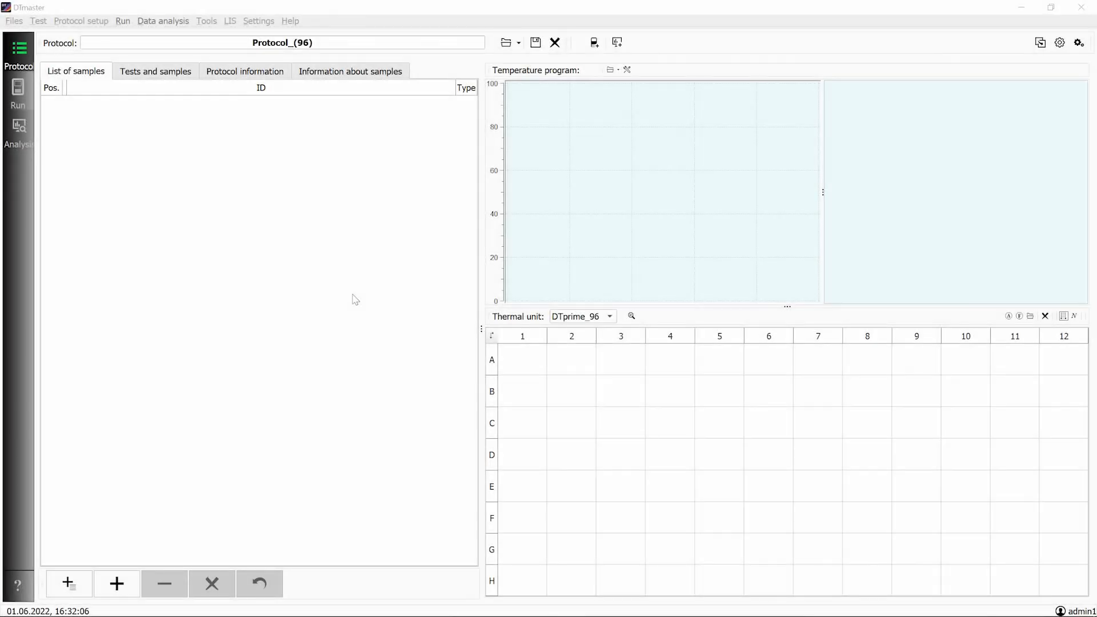
Add 8 samples of the B.burgdorferi_$ test from the Especially dangerous and feral herd infections group to the empty protocol.
{"action": "left_click", "coordinate": [70, 583]}
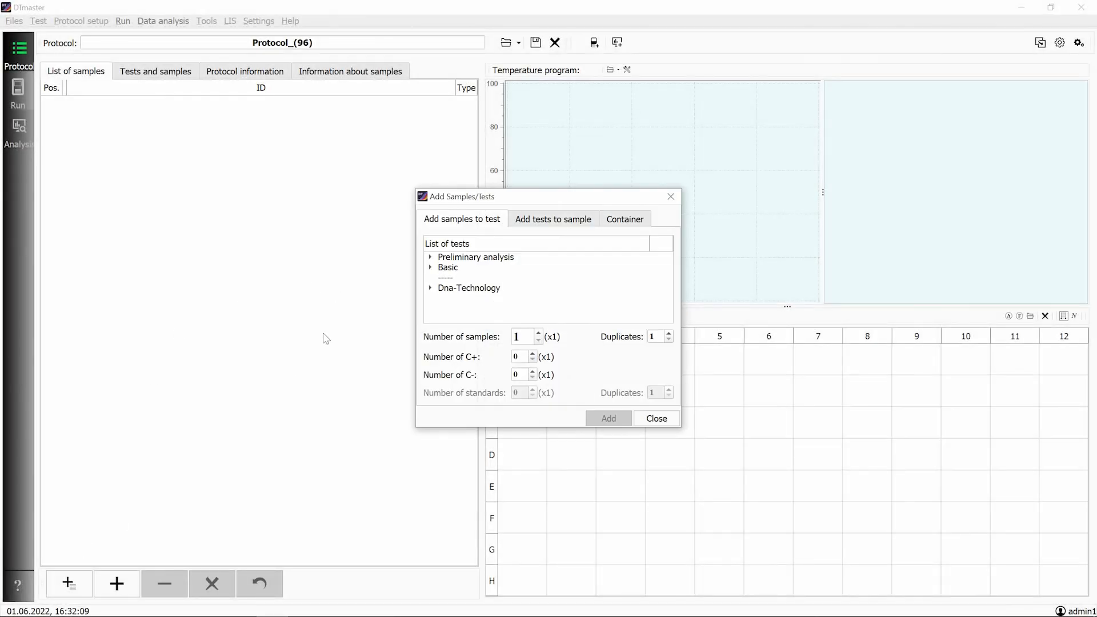
{"action": "left_click", "coordinate": [430, 288]}
{"action": "left_click", "coordinate": [442, 298]}
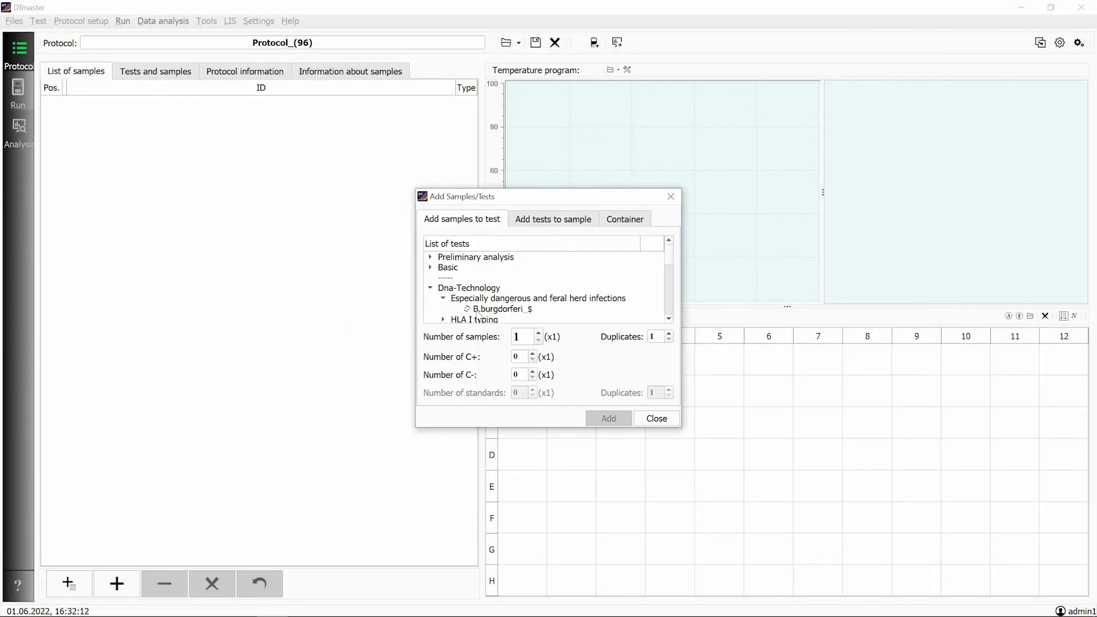
{"action": "left_click", "coordinate": [500, 309]}
{"action": "left_click_drag", "start_coordinate": [527, 337], "coordinate": [495, 338]}
{"action": "type", "text": "8"}
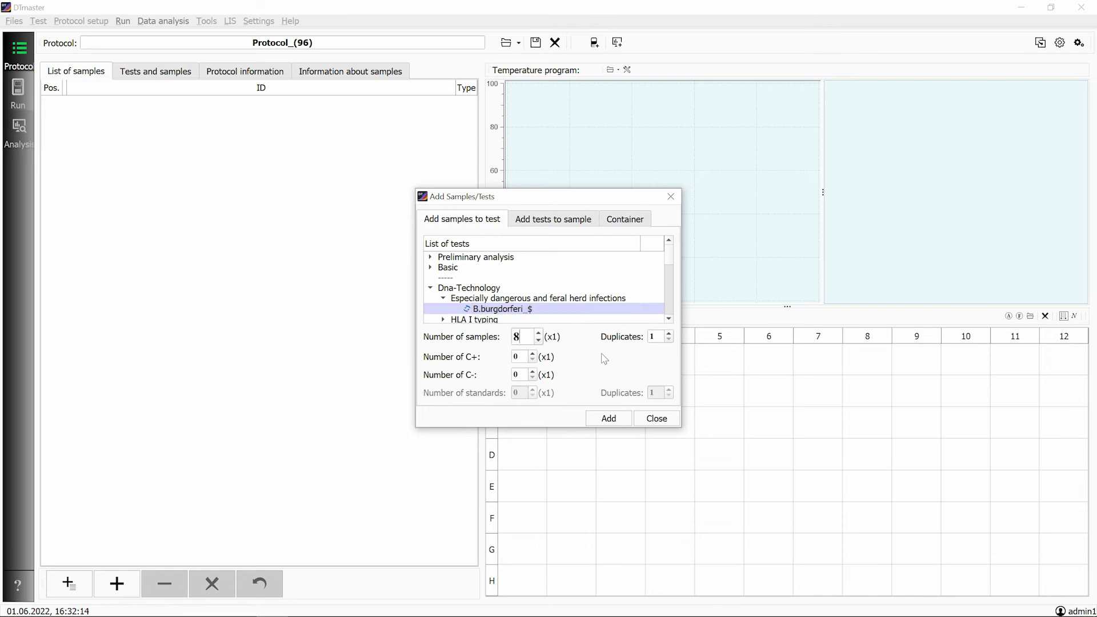
{"action": "left_click", "coordinate": [605, 417]}
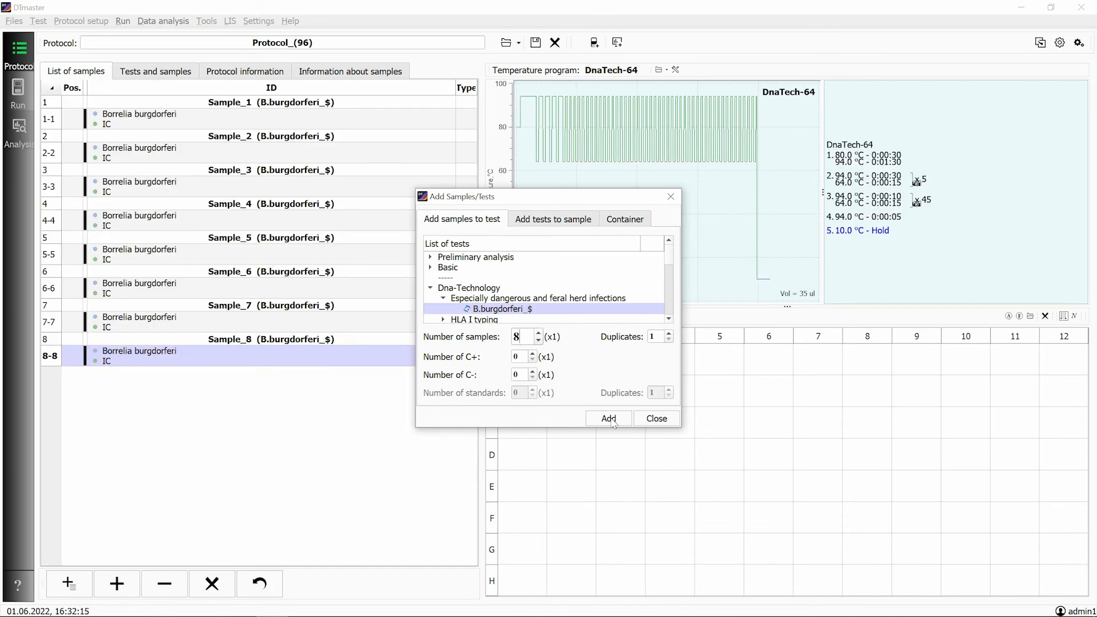
{"action": "left_click", "coordinate": [652, 420]}
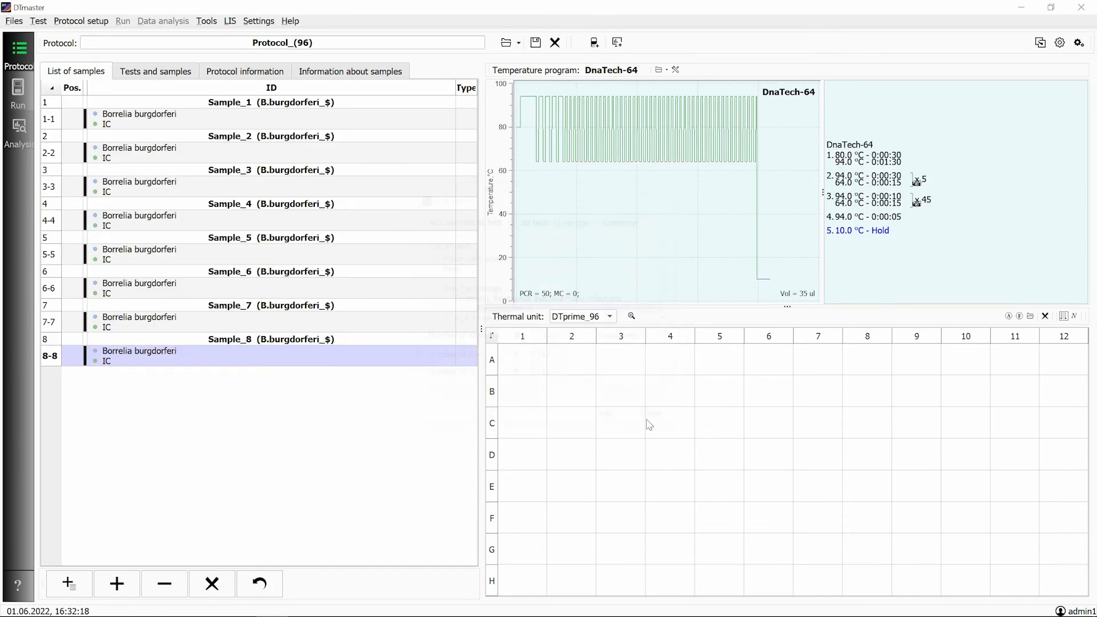
Place the samples automatically on the thermal unit plate and save the protocol as the template Protocol_(96).trt in the admin1 folder.
{"action": "left_click", "coordinate": [1008, 316]}
{"action": "left_click", "coordinate": [535, 42]}
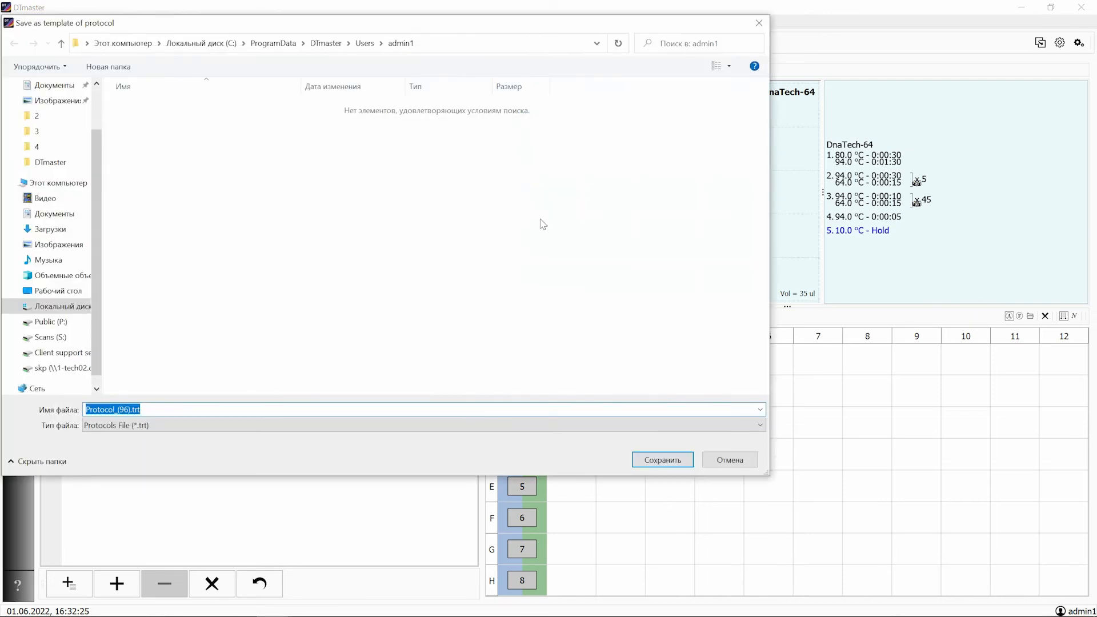
{"action": "left_click", "coordinate": [654, 460]}
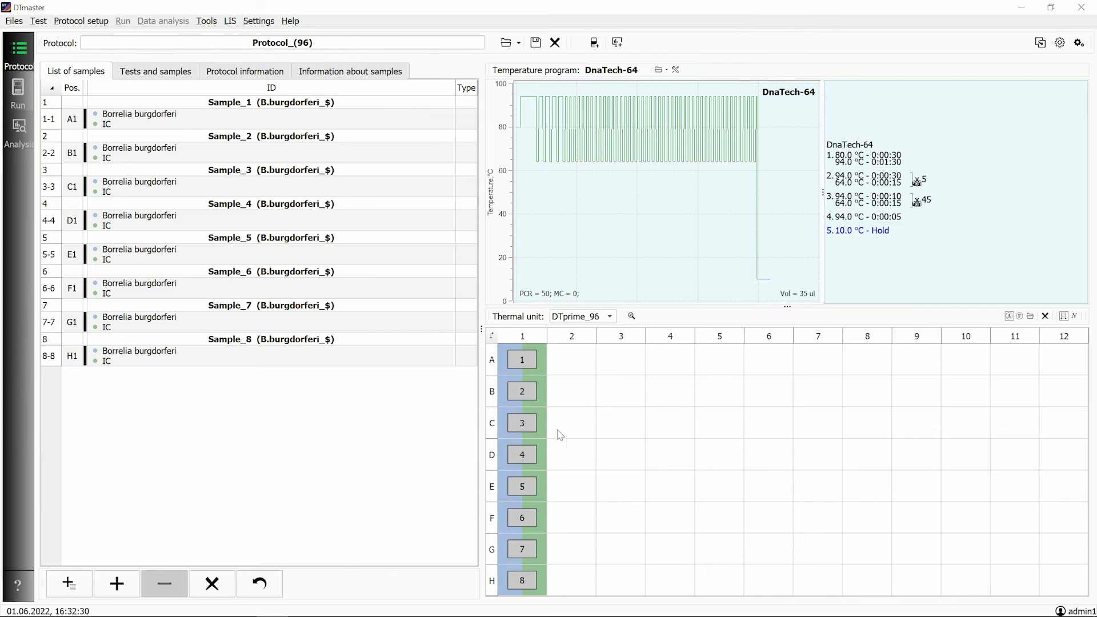
Clear all samples from the protocol and open the saved protocol template.
{"action": "left_click", "coordinate": [211, 583]}
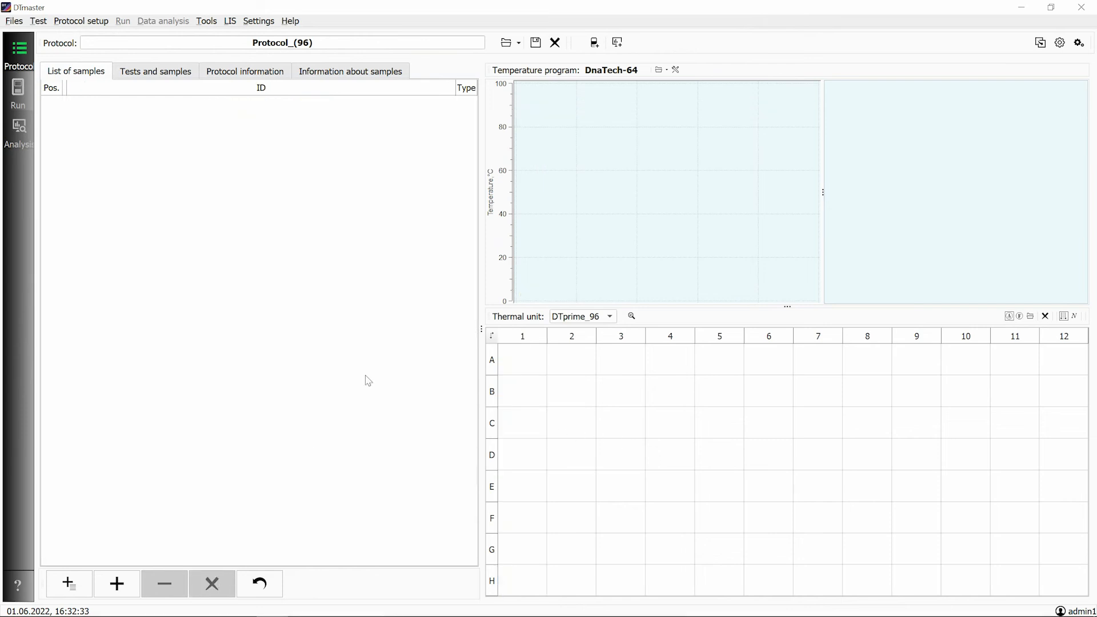
{"action": "left_click", "coordinate": [506, 45]}
{"action": "left_click", "coordinate": [506, 107]}
{"action": "left_click", "coordinate": [651, 453]}
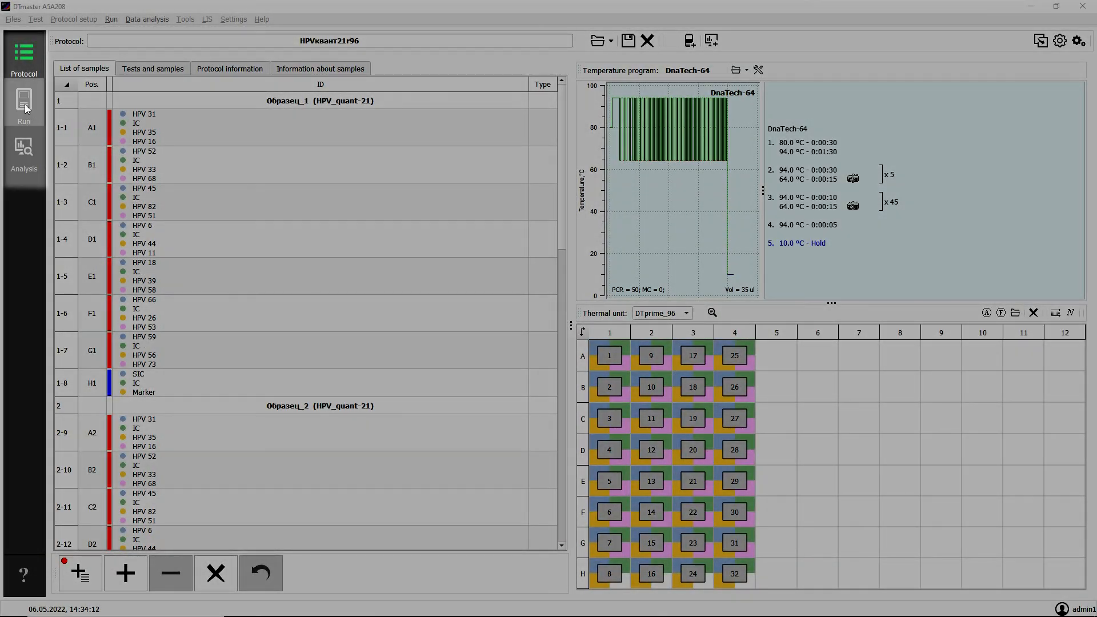
View the Run module, switch to the Analysis module and display the PCR curves of the Hex channel.
{"action": "left_click", "coordinate": [25, 105]}
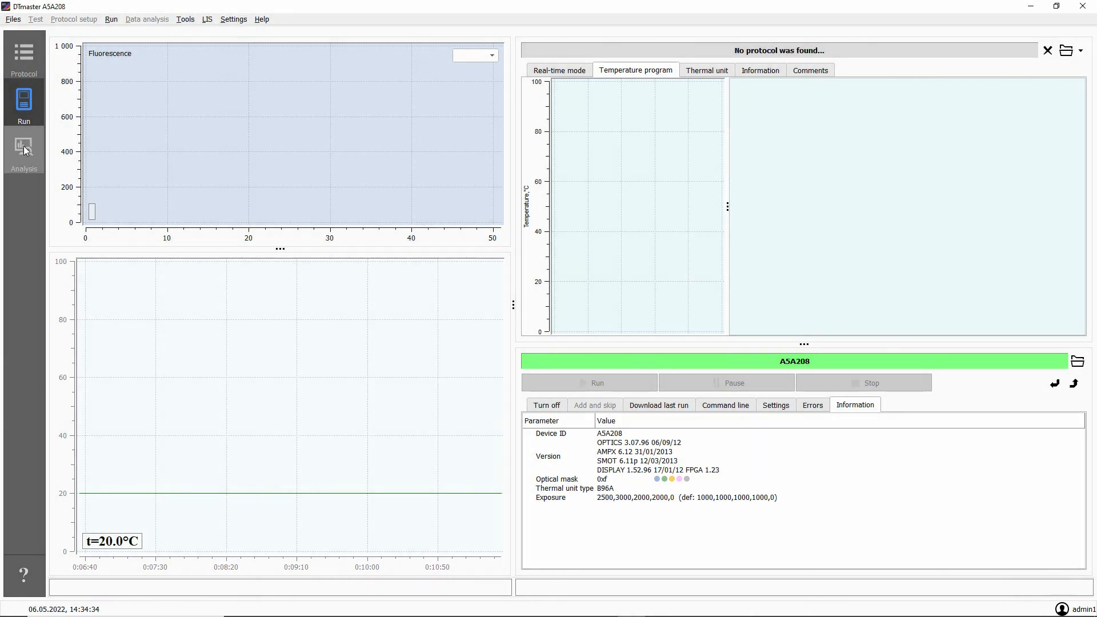
{"action": "left_click", "coordinate": [25, 151]}
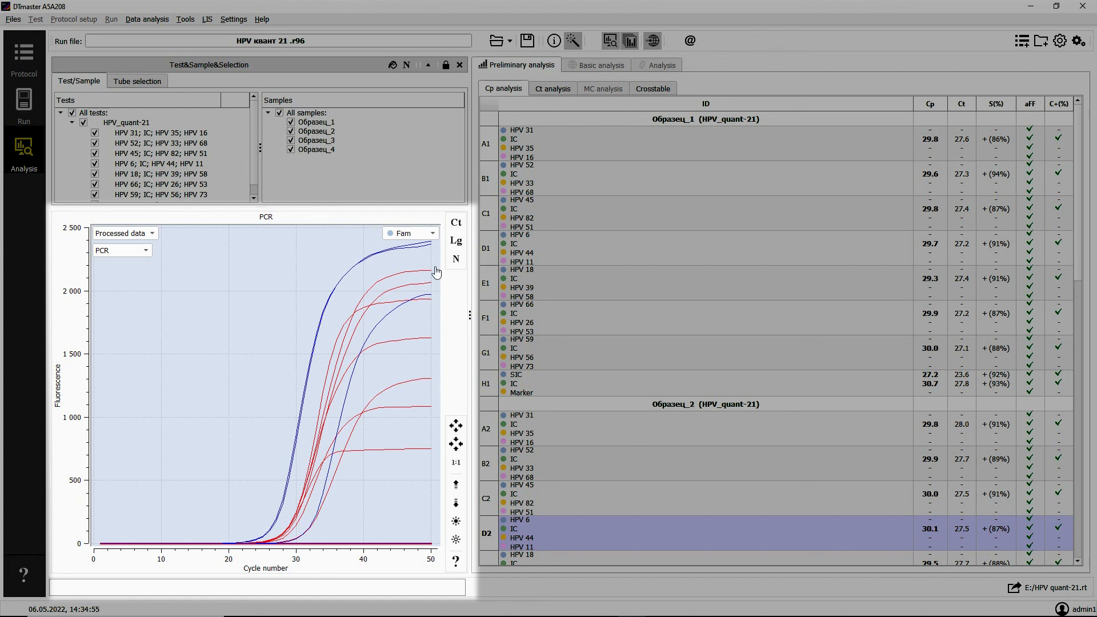
{"action": "left_click", "coordinate": [432, 234]}
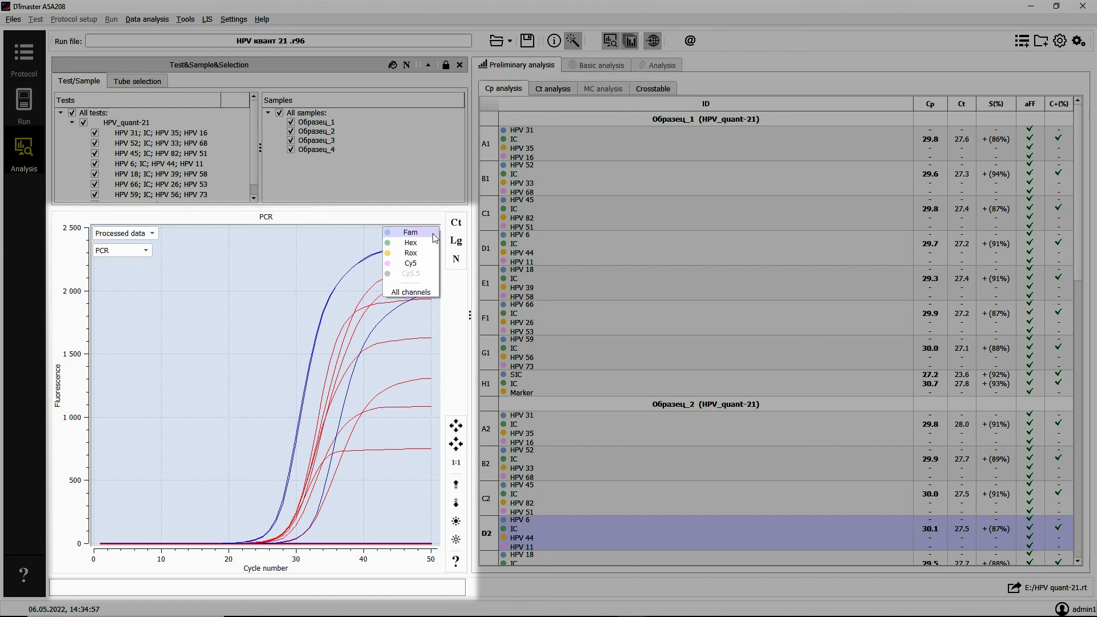
{"action": "left_click", "coordinate": [415, 245]}
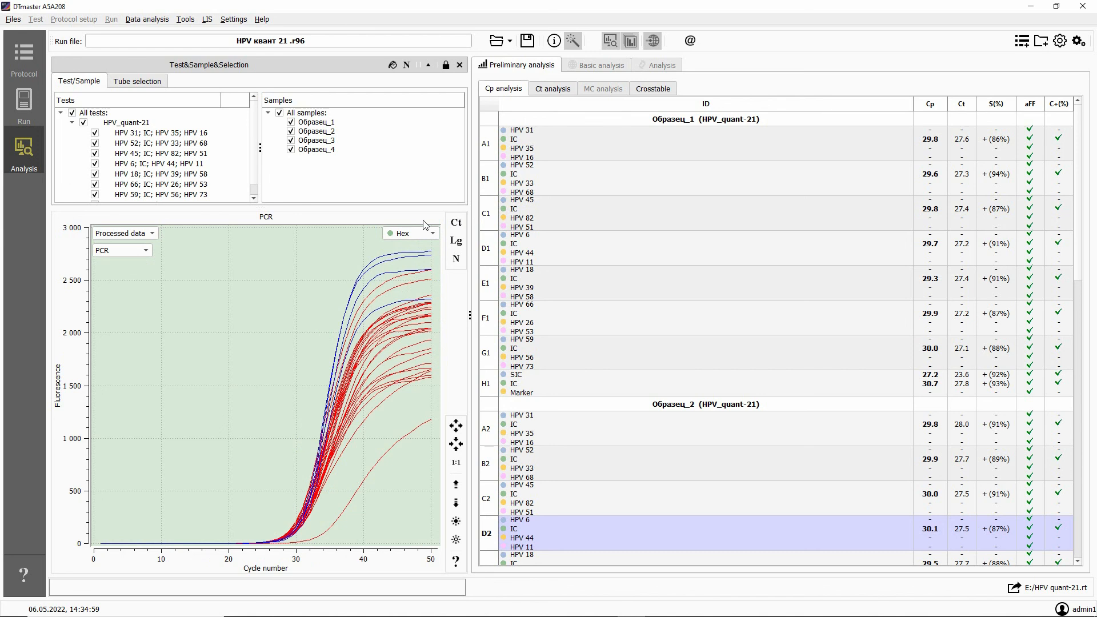
Open the run file HPV quant-21.rt from USB Drive (E:) in the Analysis module.
{"action": "left_click", "coordinate": [496, 41]}
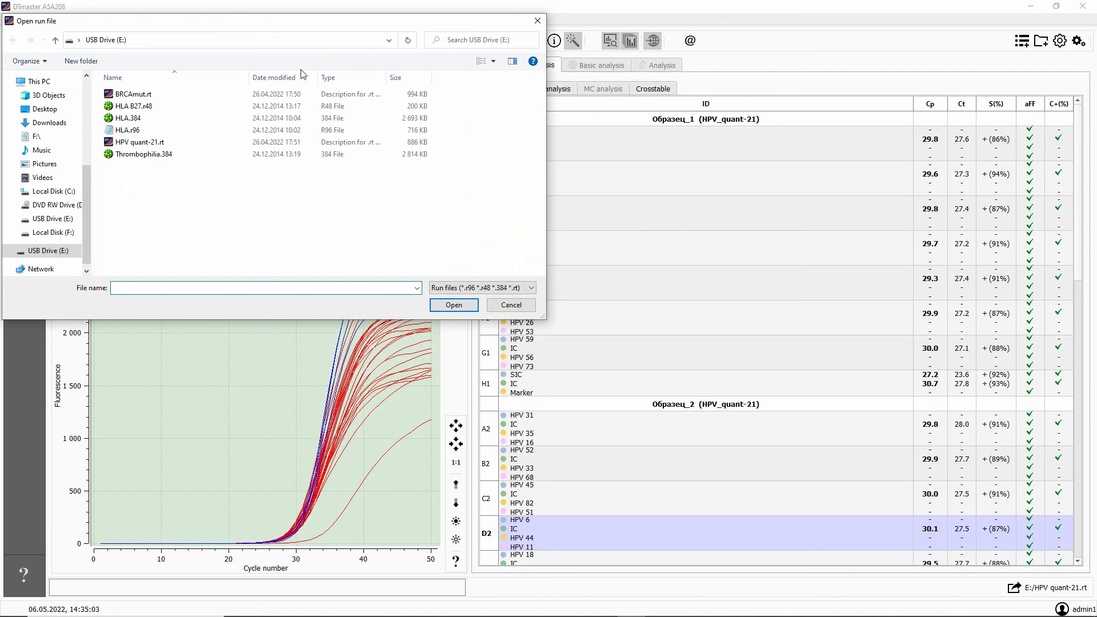
{"action": "left_click", "coordinate": [137, 96]}
{"action": "left_click", "coordinate": [133, 109]}
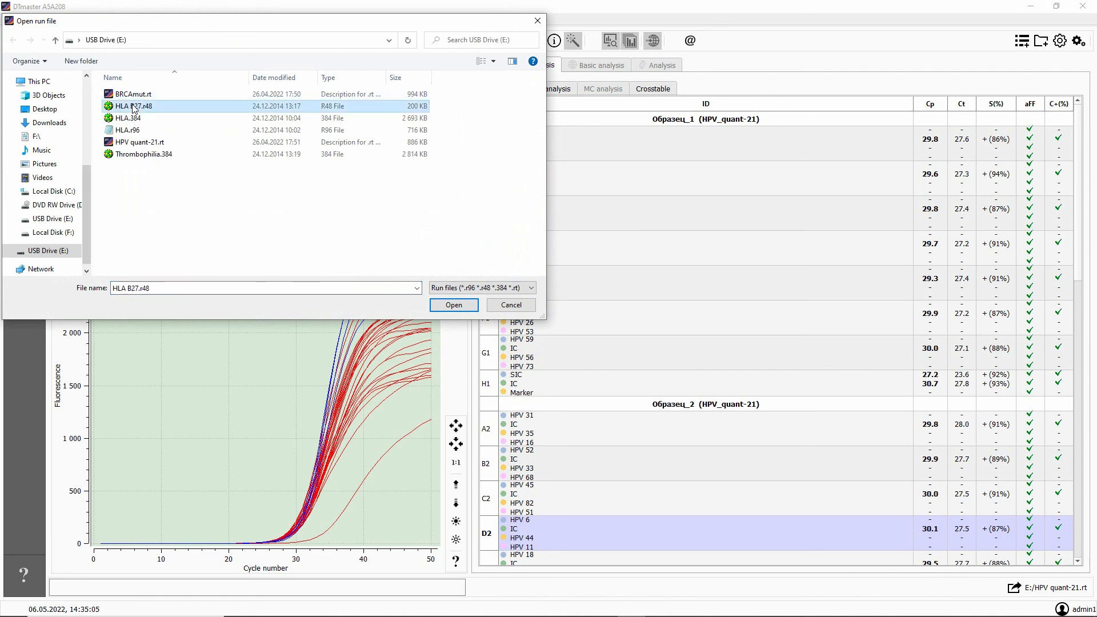
{"action": "left_click", "coordinate": [132, 119]}
{"action": "left_click", "coordinate": [129, 131]}
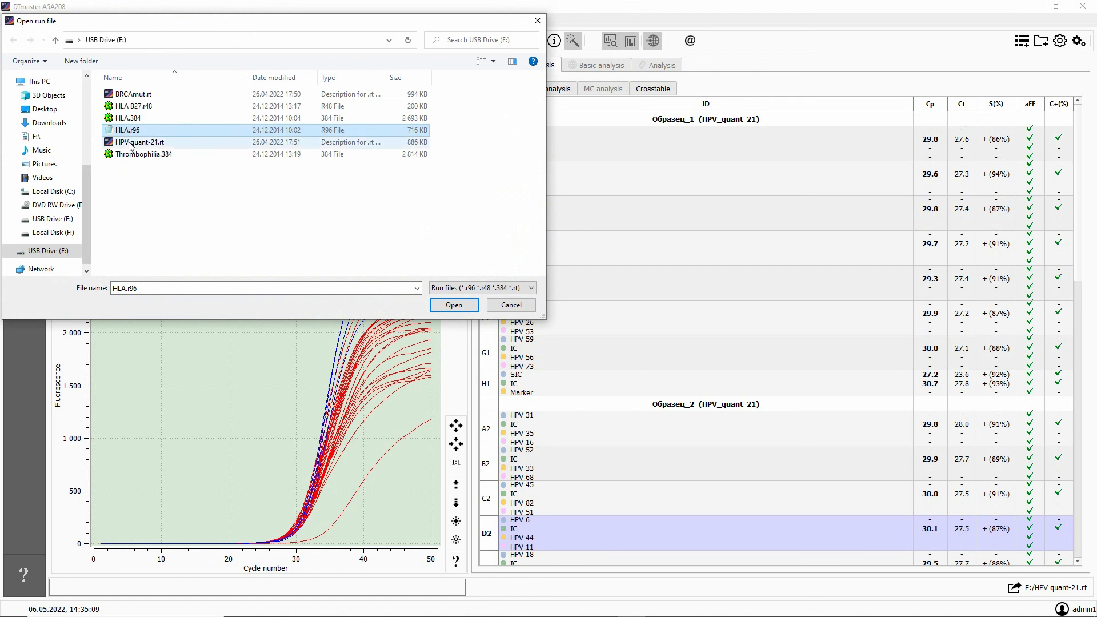
{"action": "left_click", "coordinate": [131, 145]}
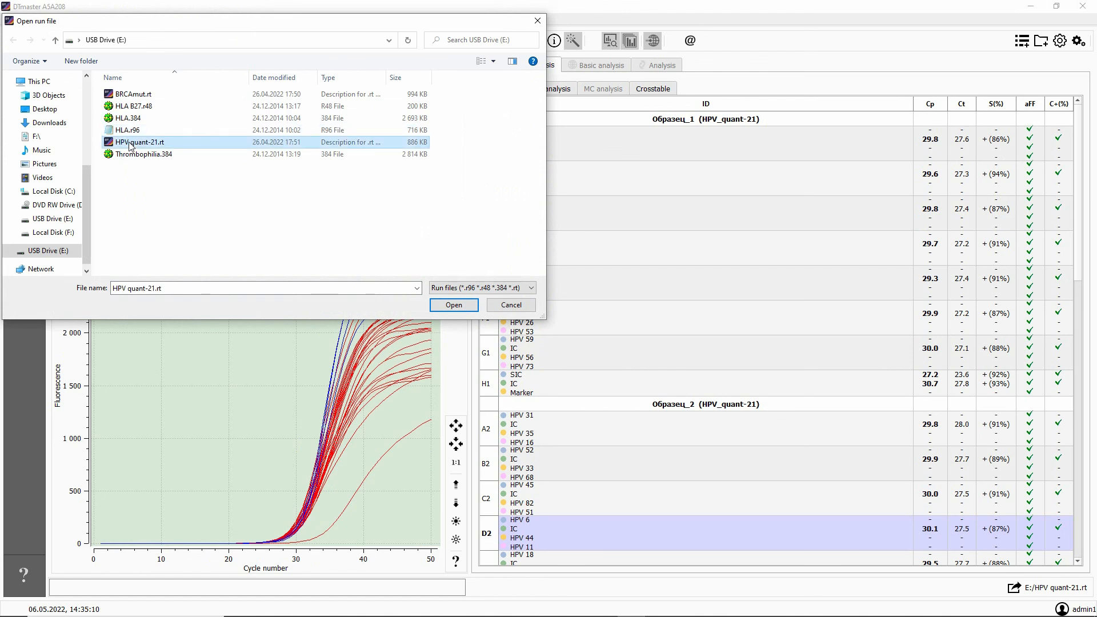
{"action": "left_click", "coordinate": [453, 306]}
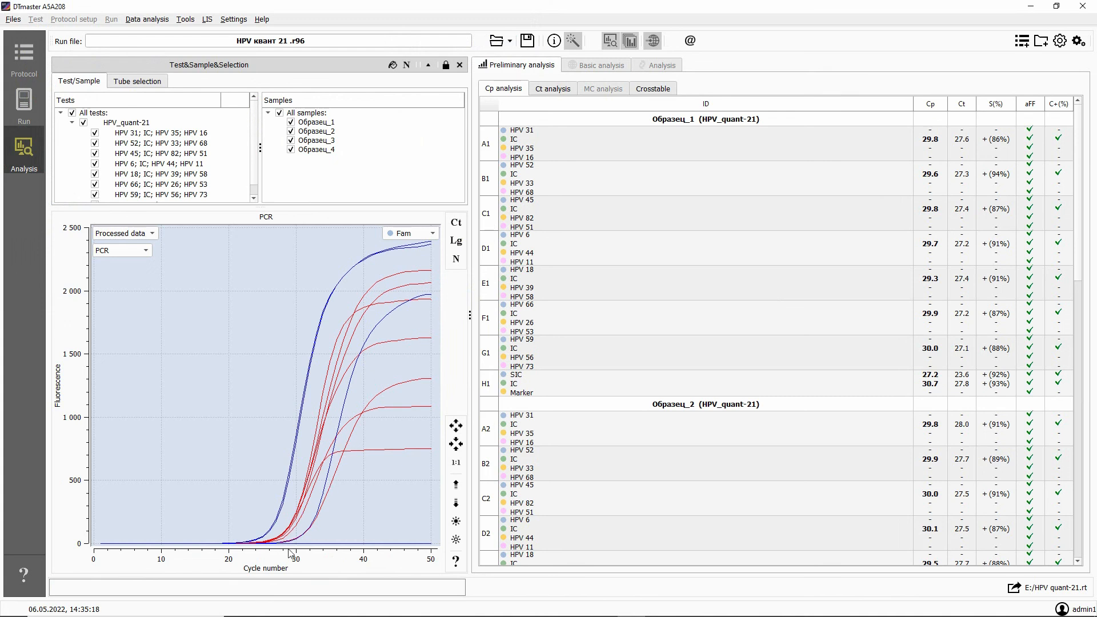
Switch to File Explorer, open HPV quant-21.rt from USB Drive (E:) and authorize with the account password.
{"action": "left_click", "coordinate": [244, 615]}
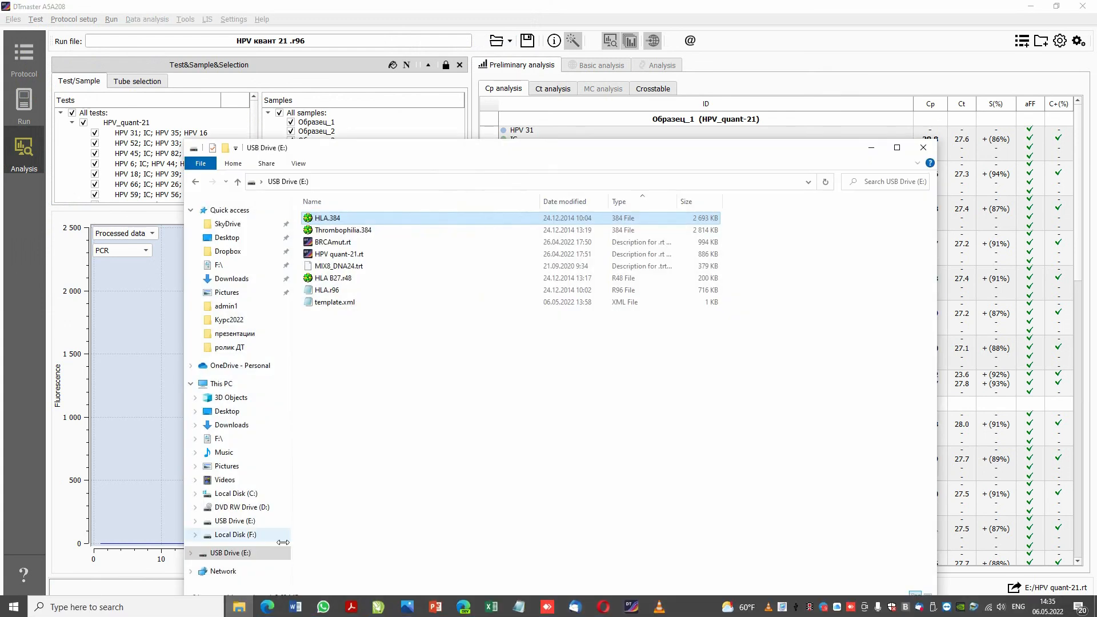
{"action": "left_click", "coordinate": [328, 257]}
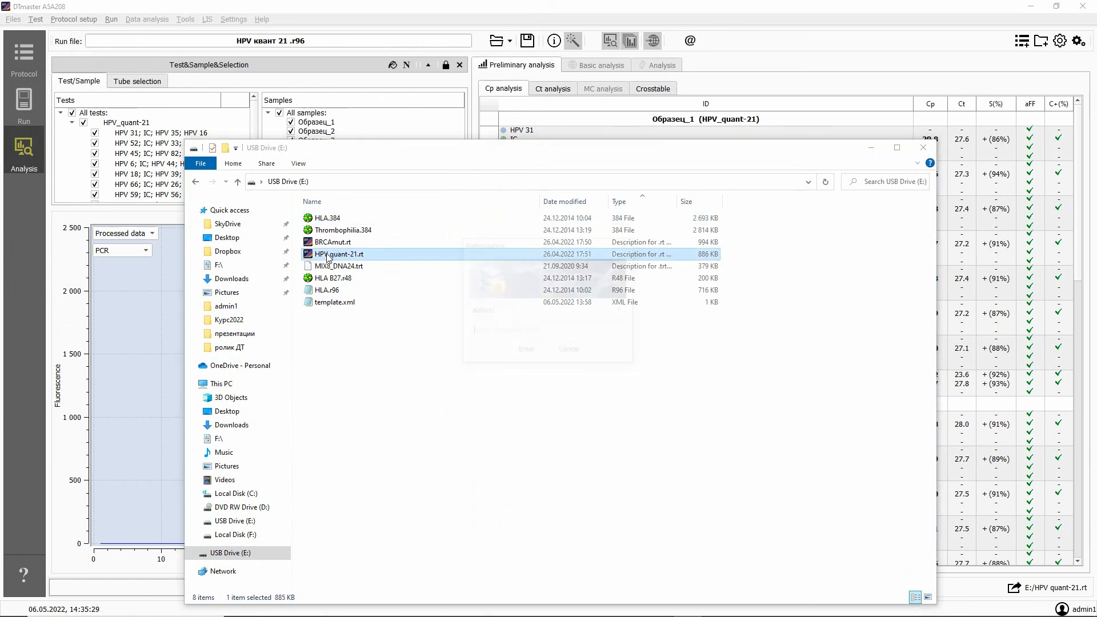
{"action": "type", "text": "123"}
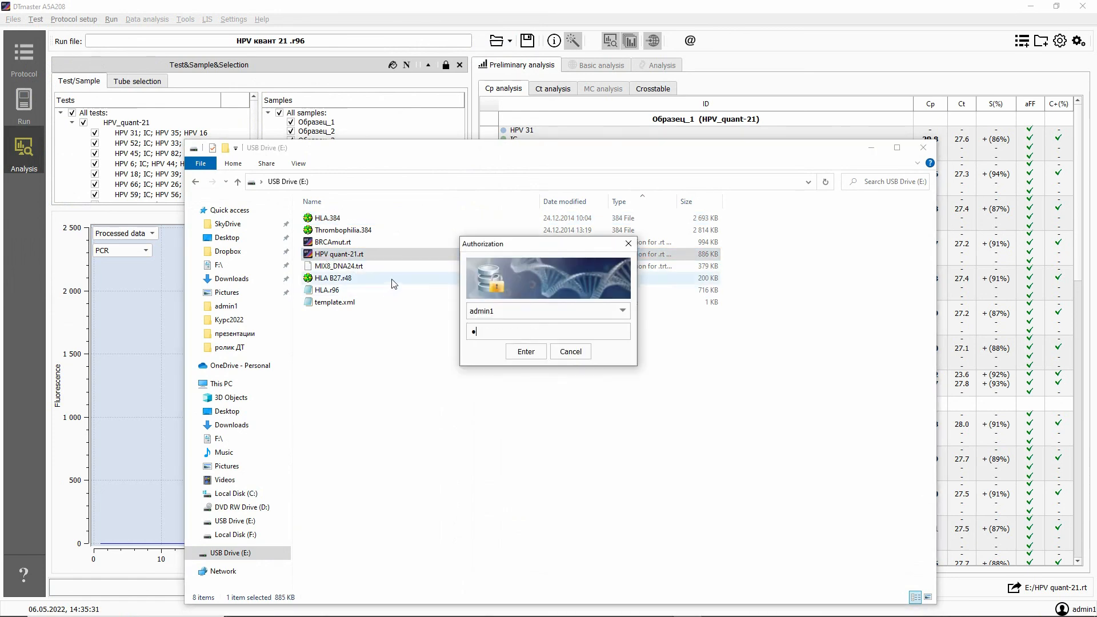
{"action": "left_click", "coordinate": [526, 351]}
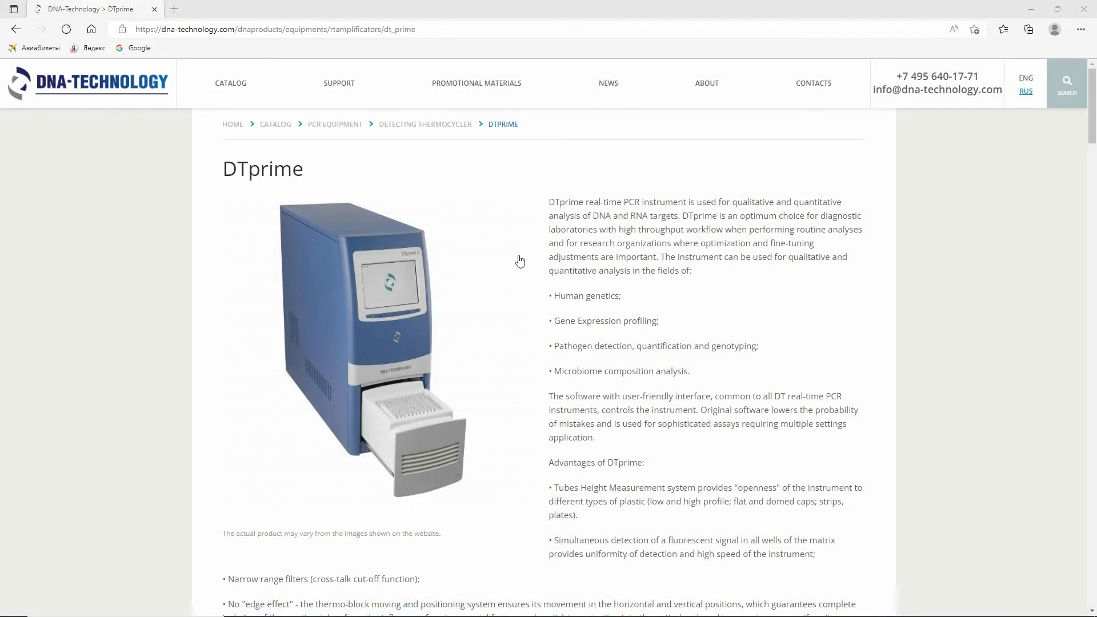
View the operation manual links on the DTprime web page and the company details on the DNA-Technology Contacts page.
{"action": "scroll", "coordinate": [499, 243], "scroll_direction": "down", "scroll_amount": 4}
{"action": "scroll", "coordinate": [500, 243], "scroll_direction": "down", "scroll_amount": 5}
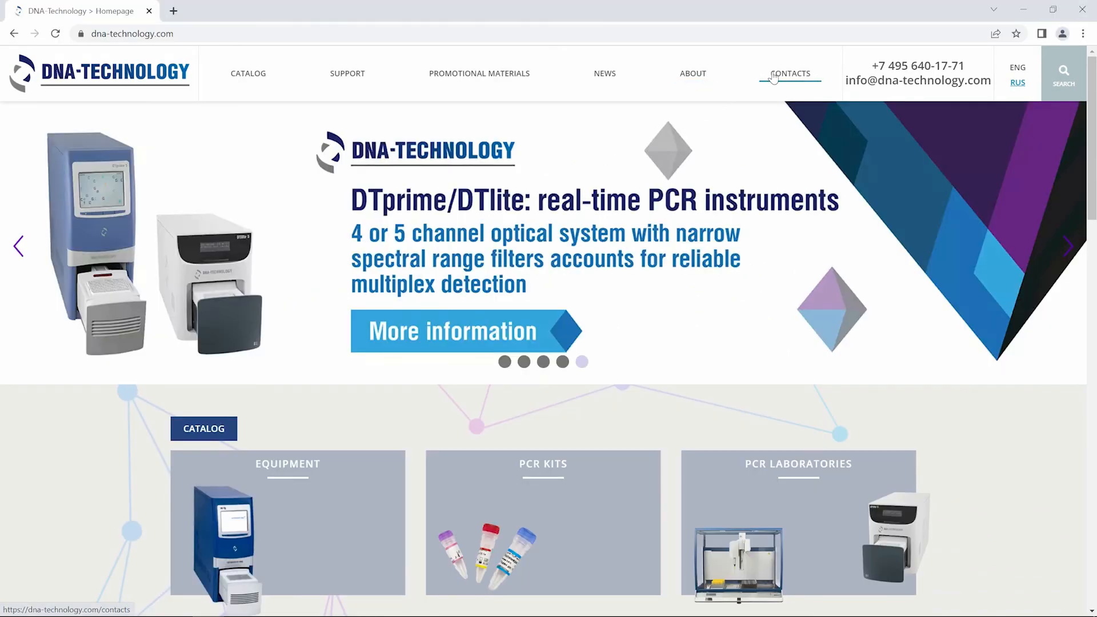
{"action": "left_click", "coordinate": [773, 76]}
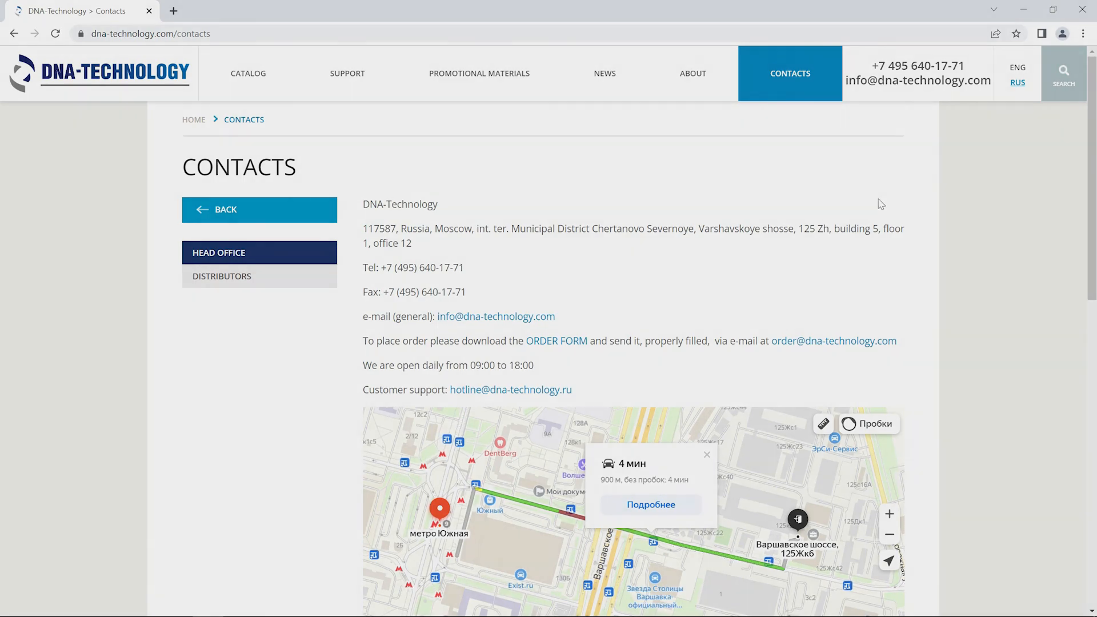
{"action": "scroll", "coordinate": [880, 203], "scroll_direction": "down", "scroll_amount": 1}
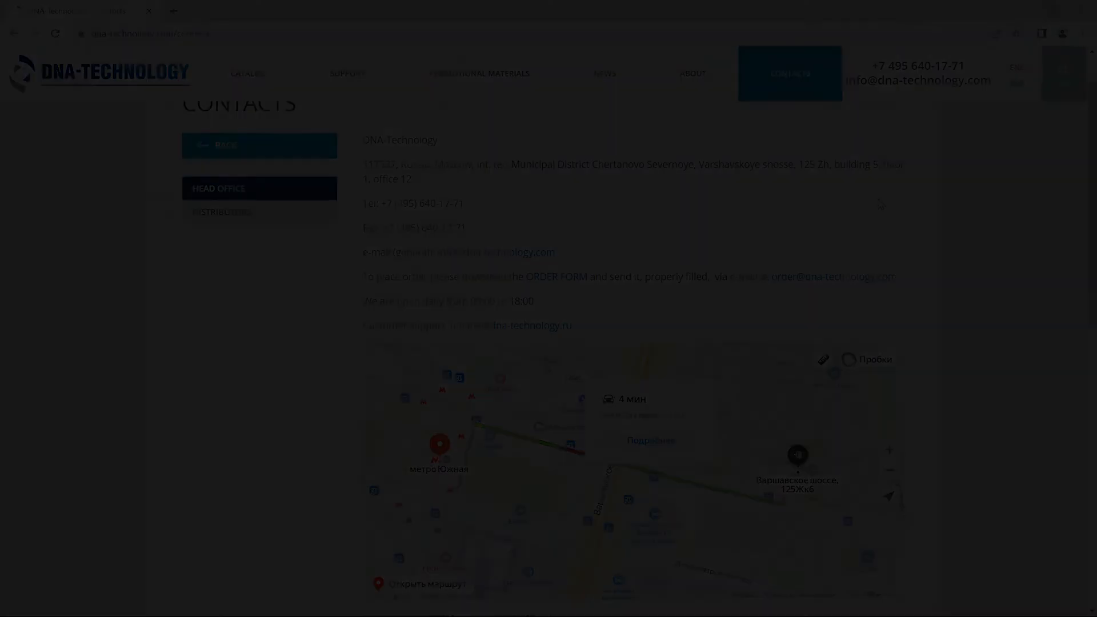